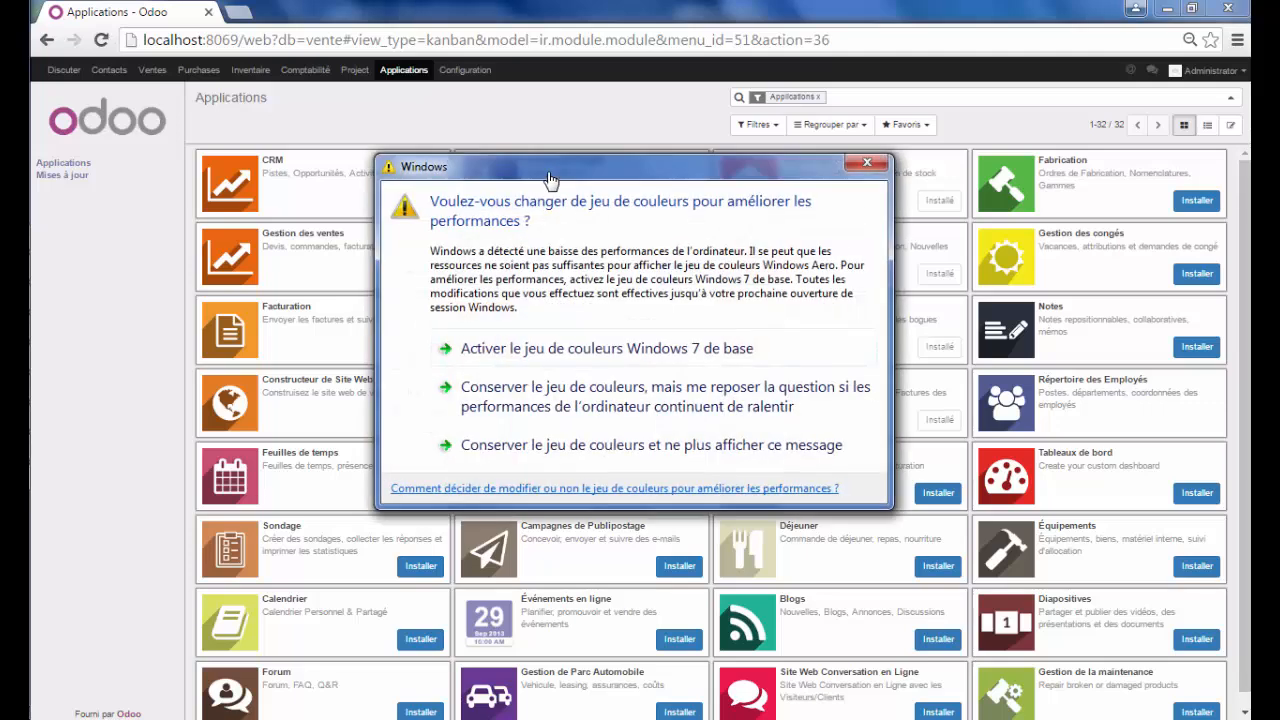
# Dismiss the colour-scheme warning, browse the Inventory and Gestion de Projets module pages, then open Project
pyautogui.click(865, 162)
pyautogui.click(866, 166)
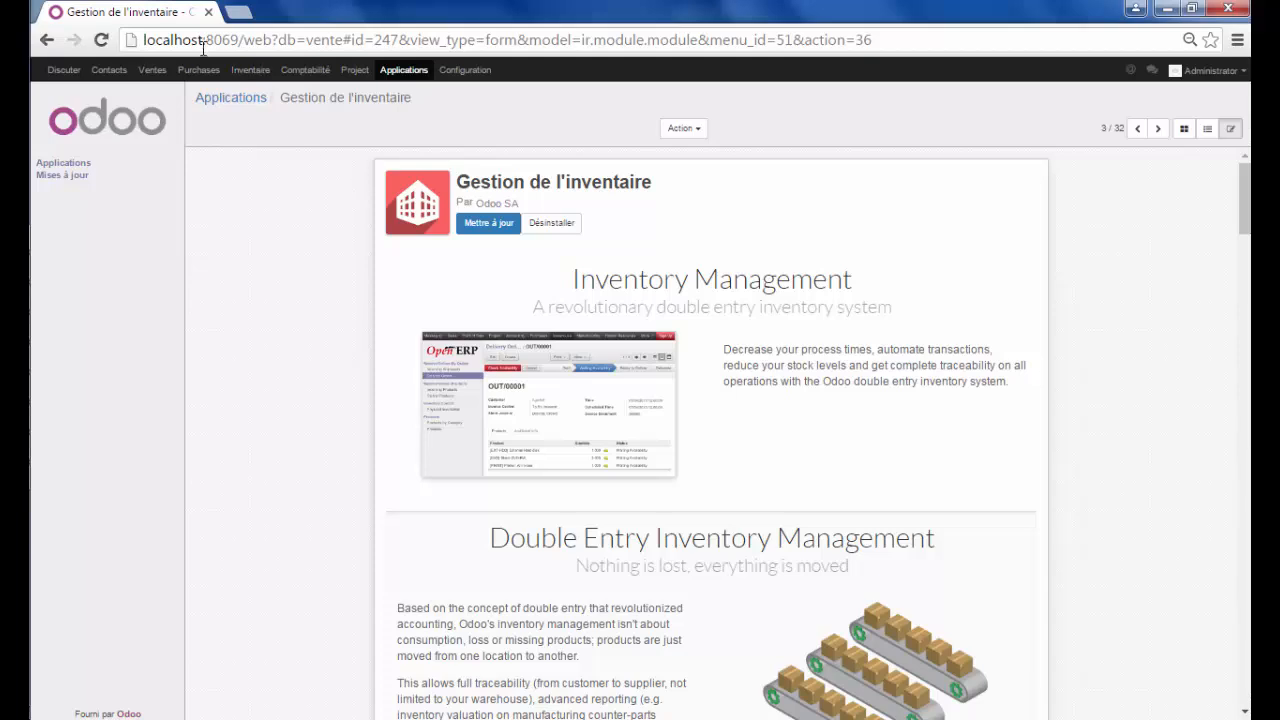
pyautogui.click(403, 74)
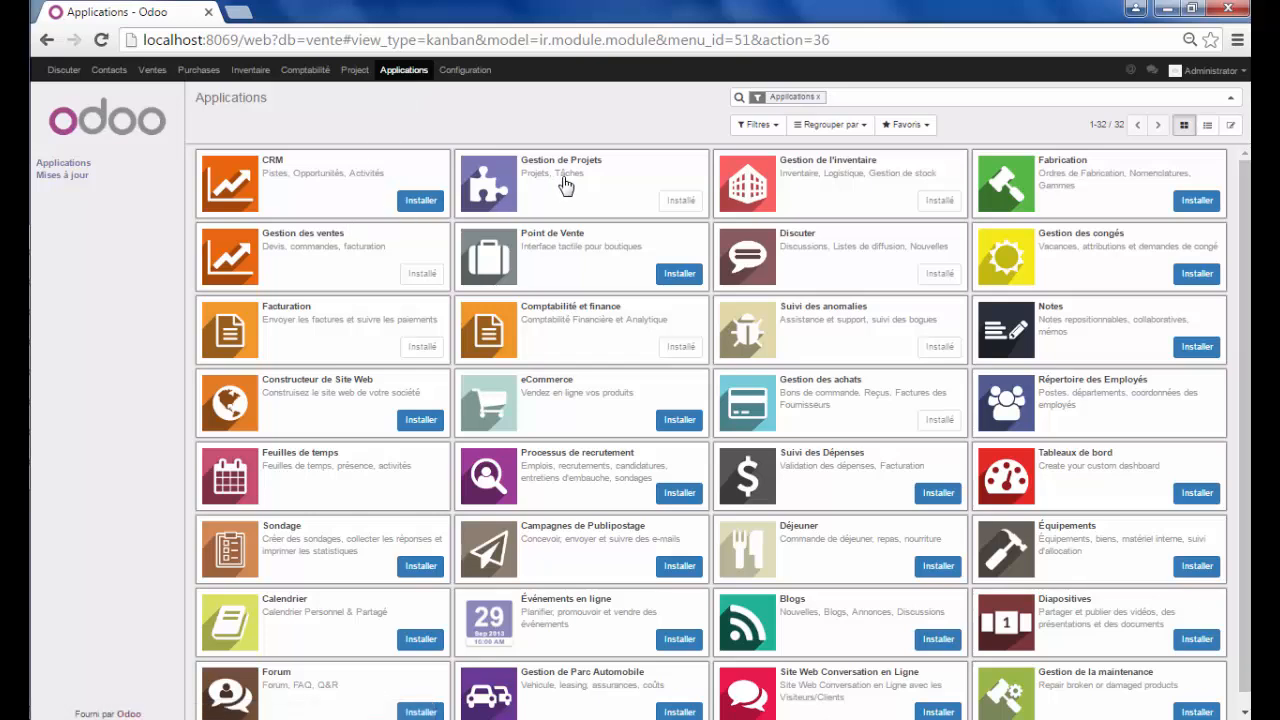
pyautogui.click(563, 177)
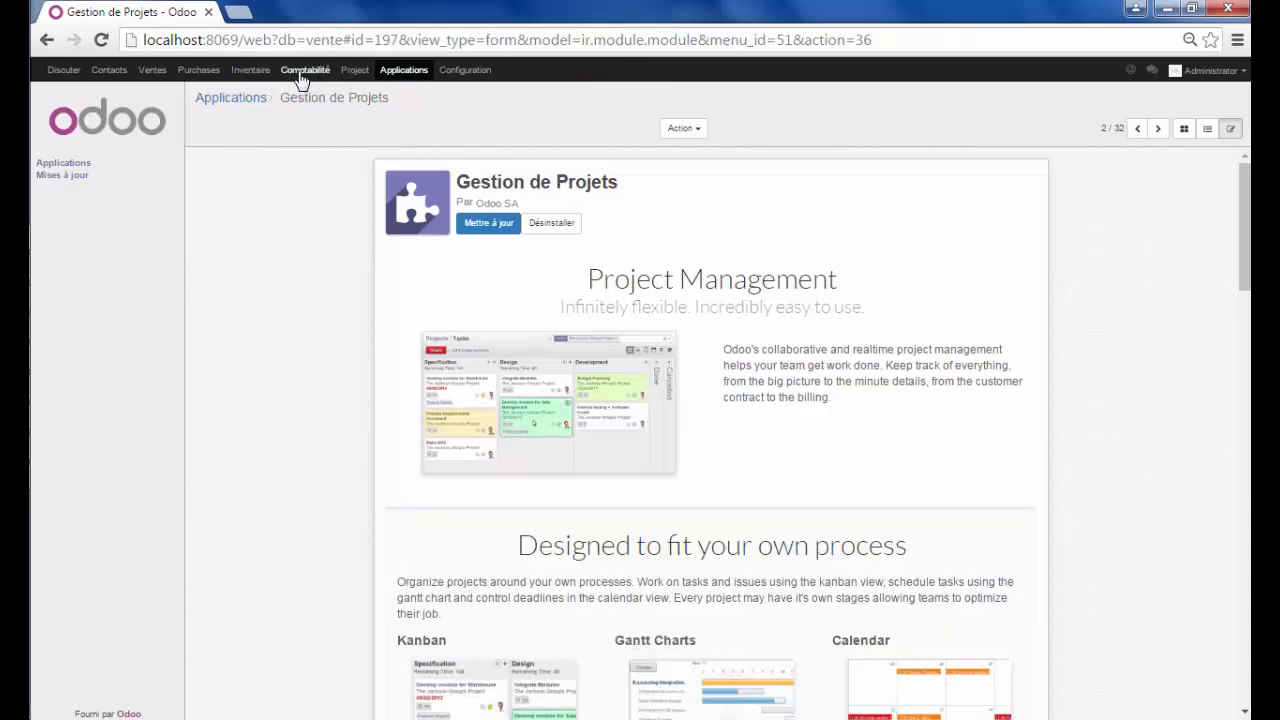
pyautogui.click(355, 78)
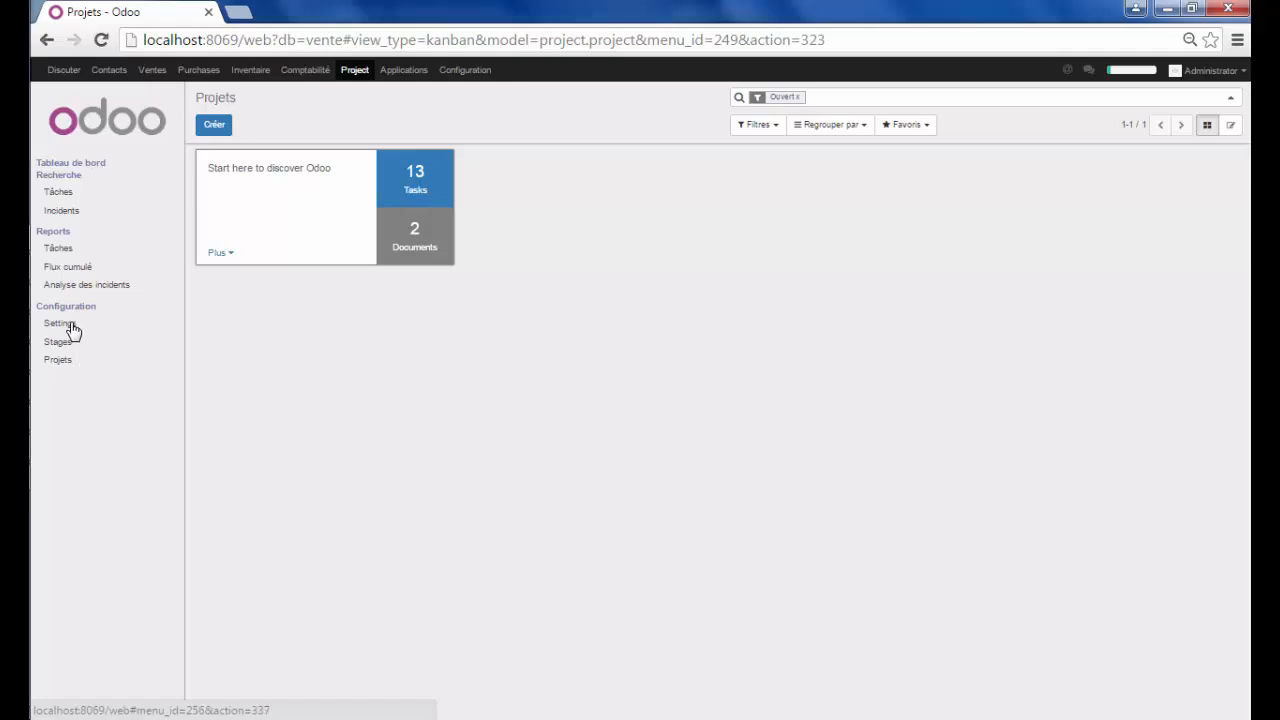
# Enable 'Gérer les estimations de temps' and timesheets on issues, apply, and return to Projects
pyautogui.click(60, 324)
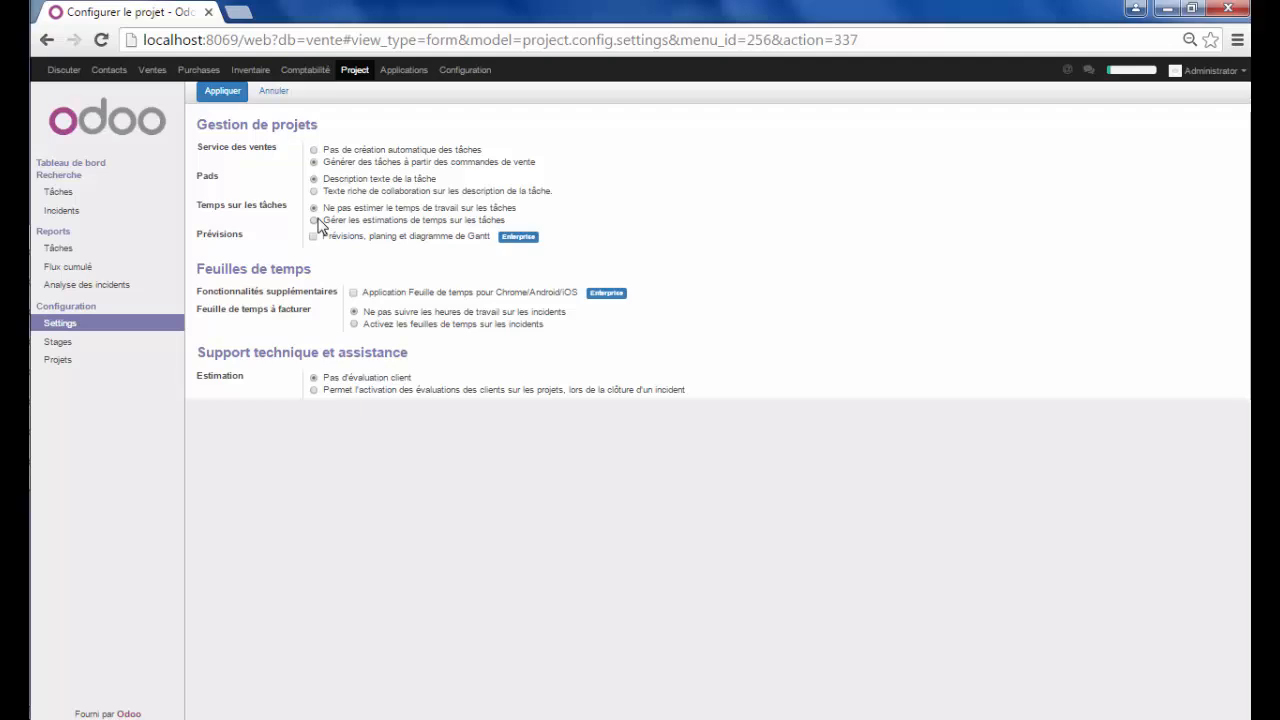
pyautogui.click(316, 220)
pyautogui.click(355, 325)
pyautogui.click(222, 92)
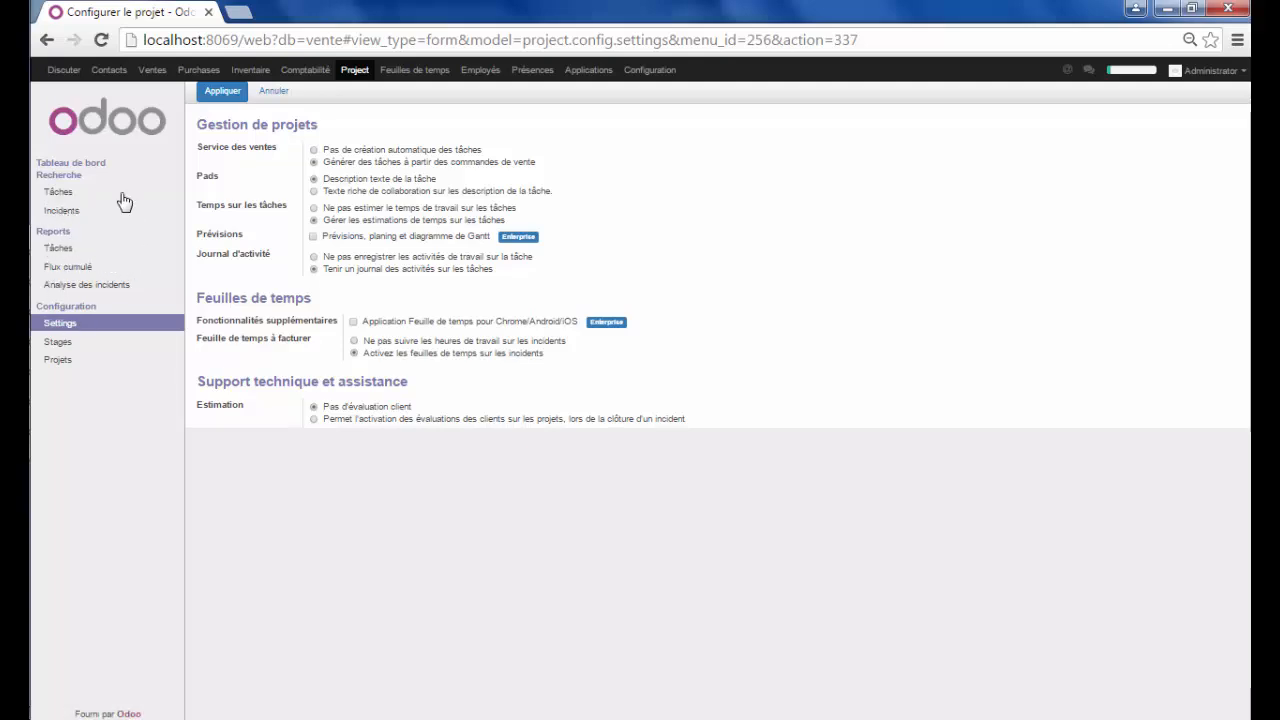
pyautogui.click(355, 70)
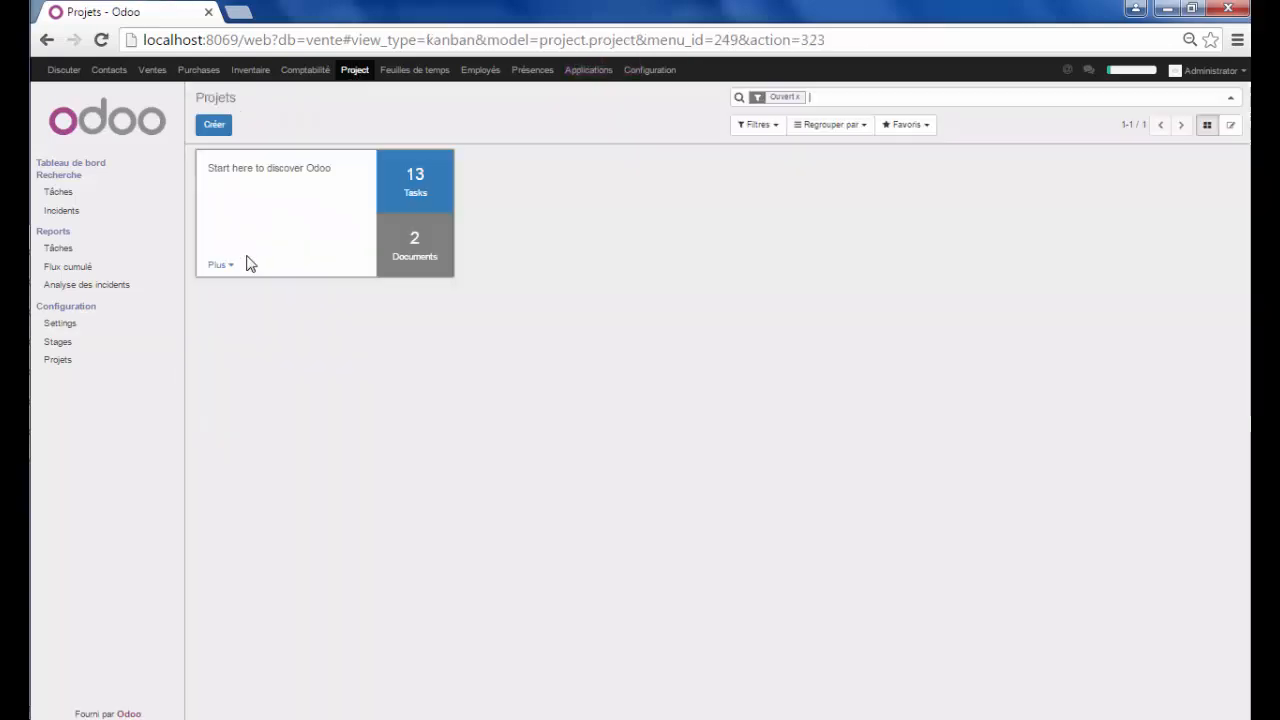
# Create project 'construire un batiment' and open the 'Créer et modifier' form for a new client
pyautogui.click(216, 125)
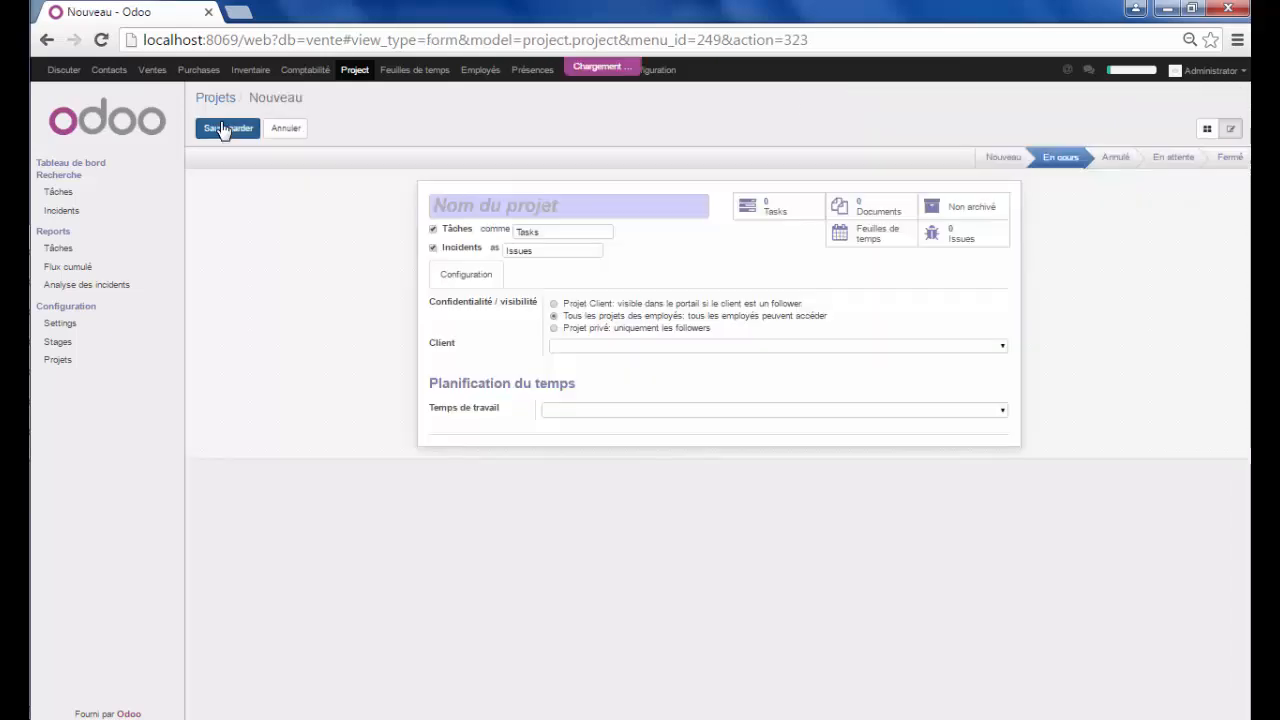
pyautogui.click(501, 205)
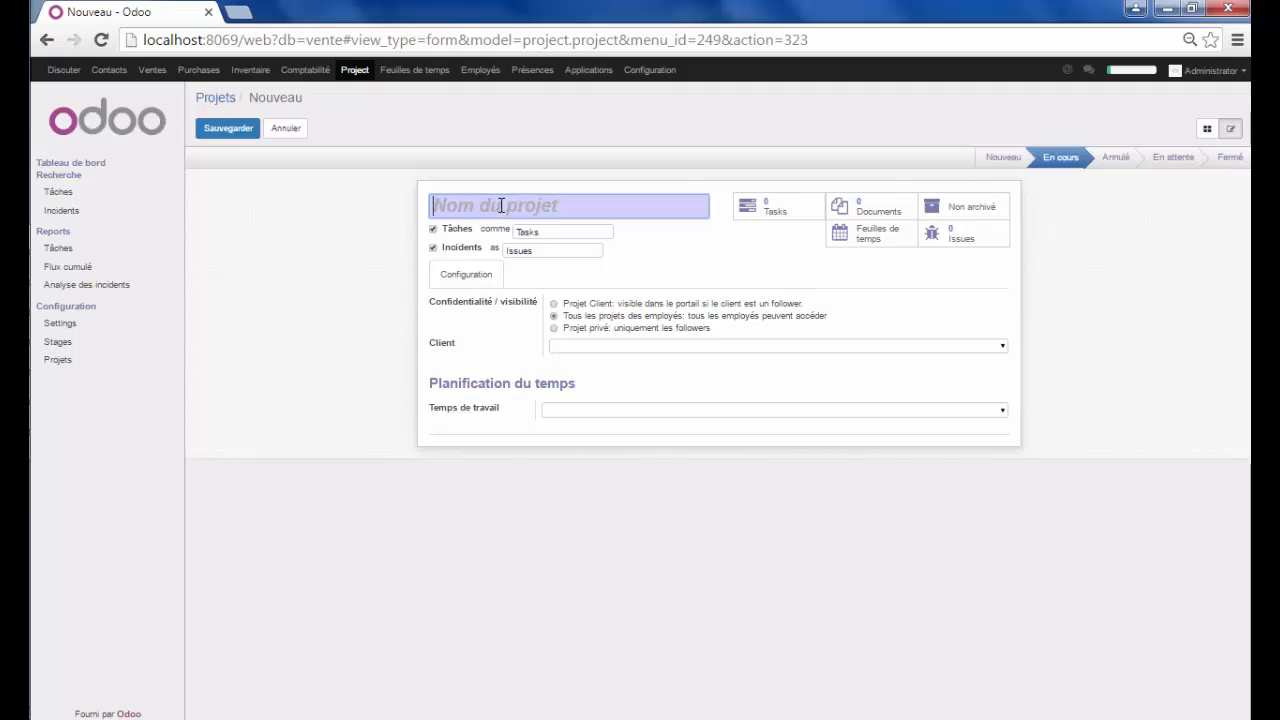
pyautogui.write('const')
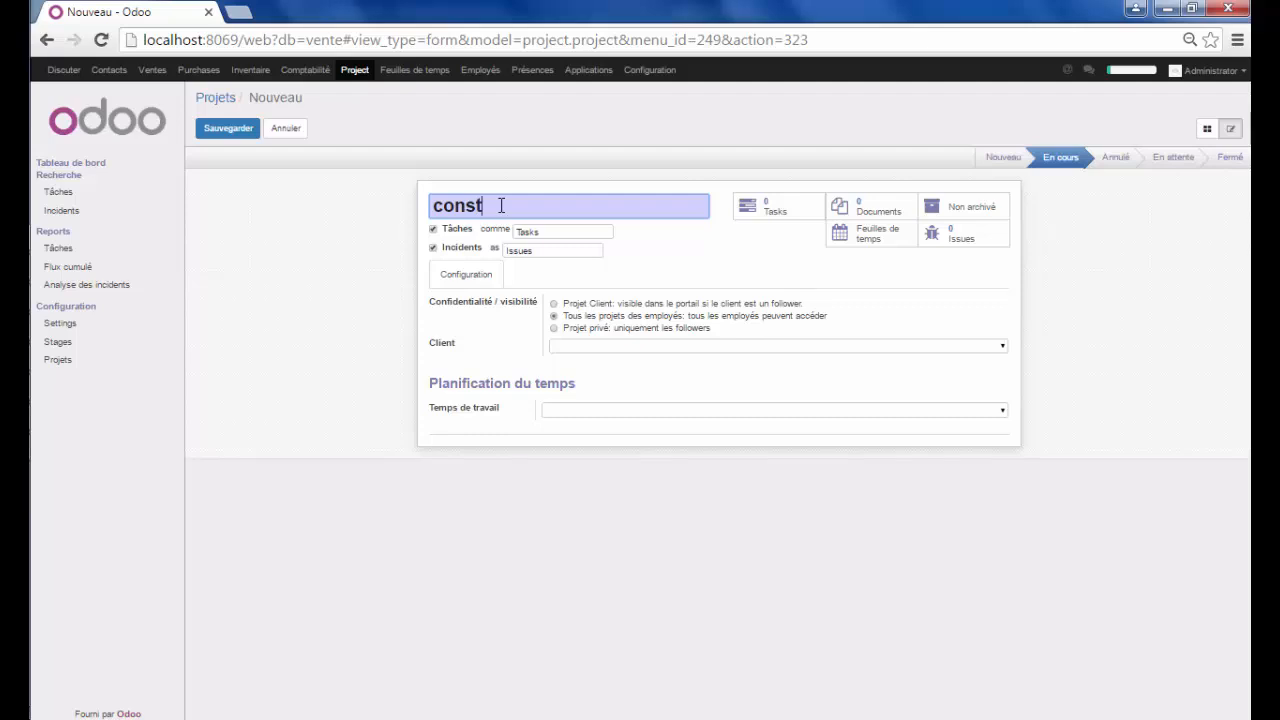
pyautogui.write('ruire un batiment')
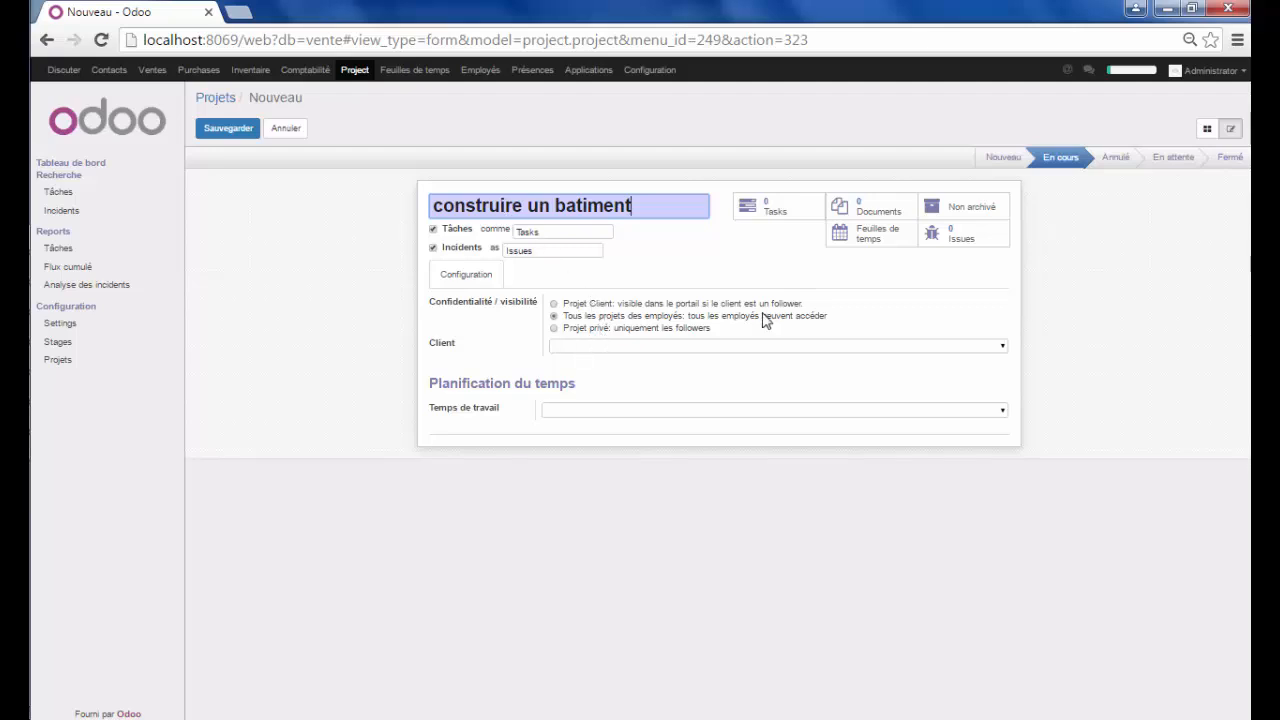
pyautogui.click(1003, 347)
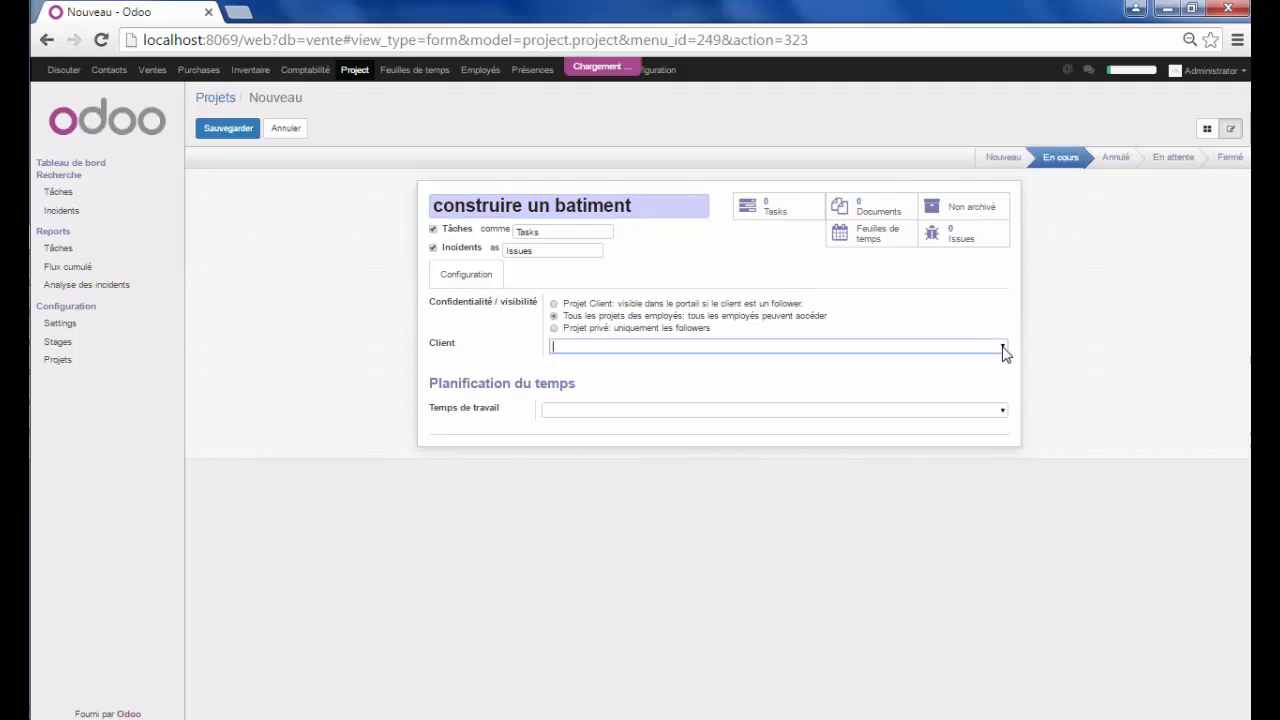
pyautogui.click(866, 440)
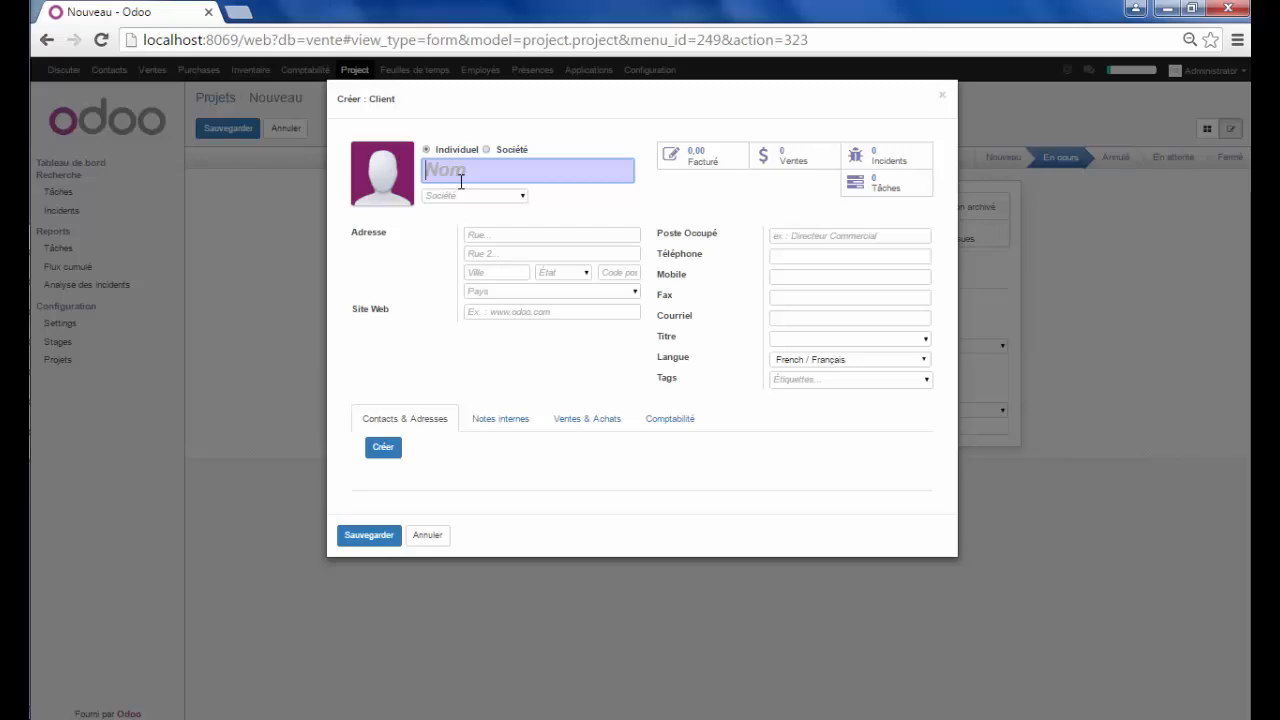
# Enter the new client's full name, street and city
pyautogui.click(555, 236)
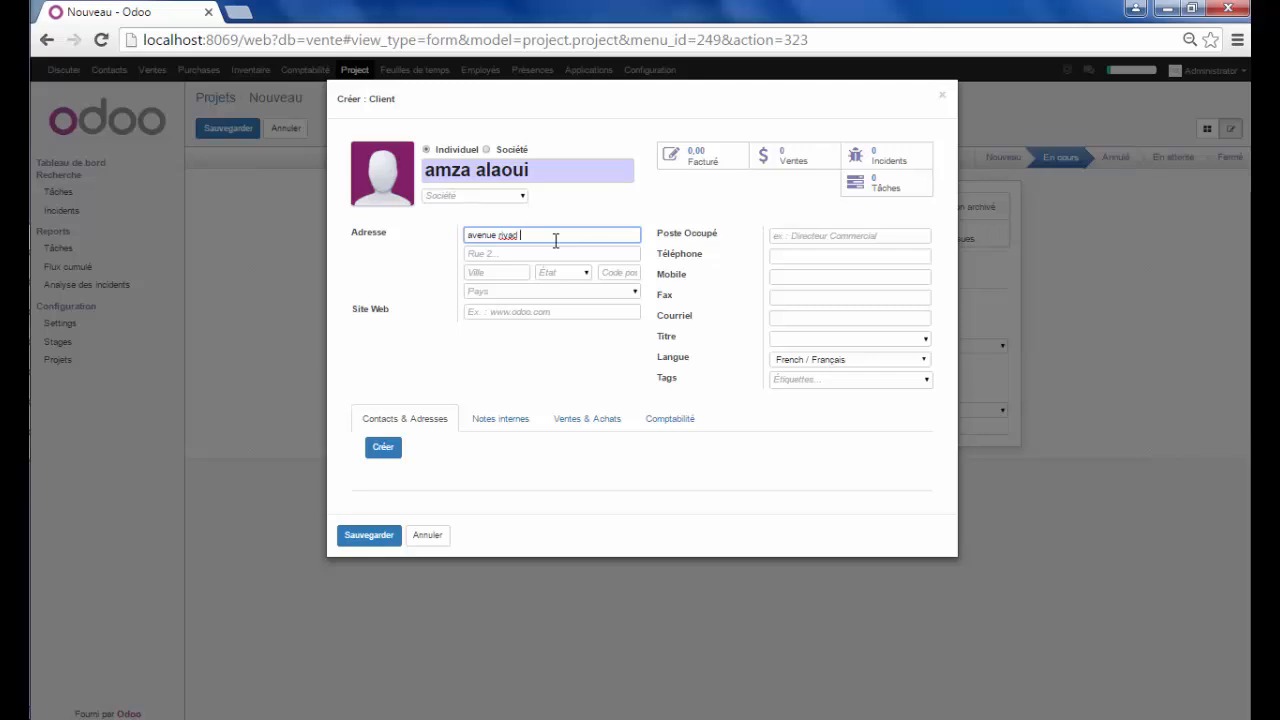
pyautogui.write('avenue riyad')
pyautogui.click(521, 271)
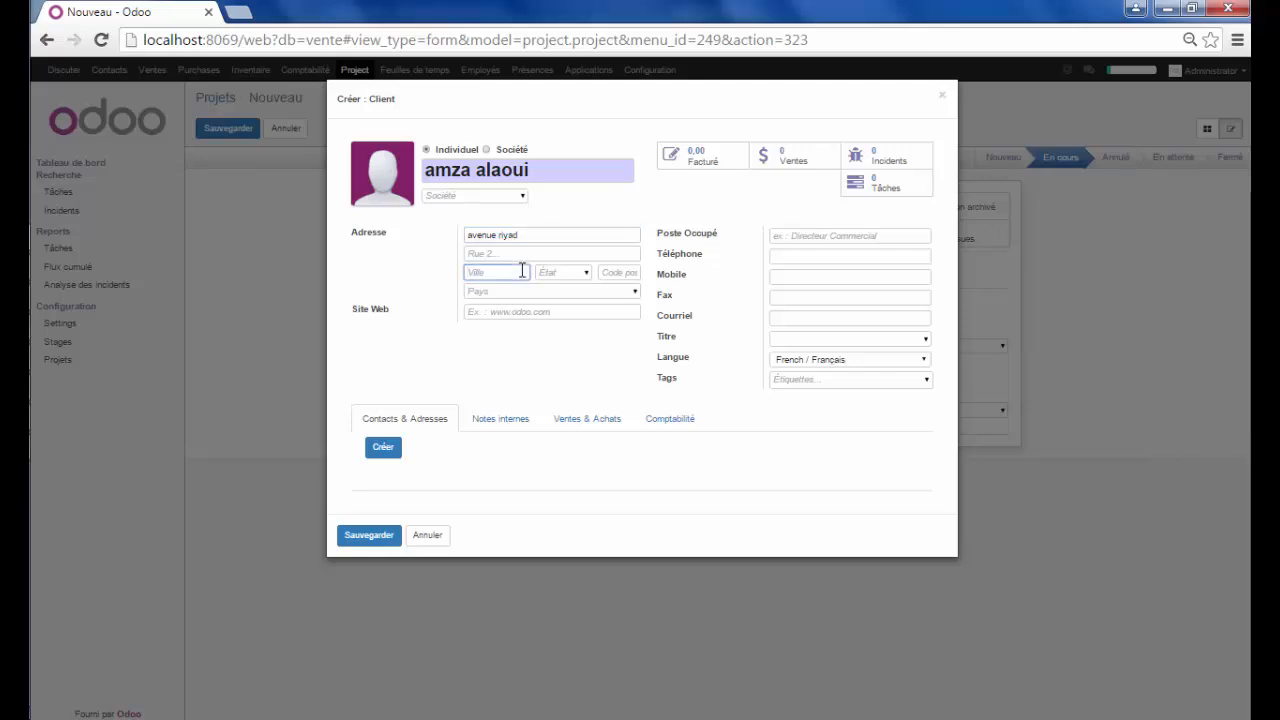
pyautogui.write('tatouane')
# Set the client's country to Maroc, add the phone number, and attempt to save
pyautogui.click(618, 296)
pyautogui.write('ma')
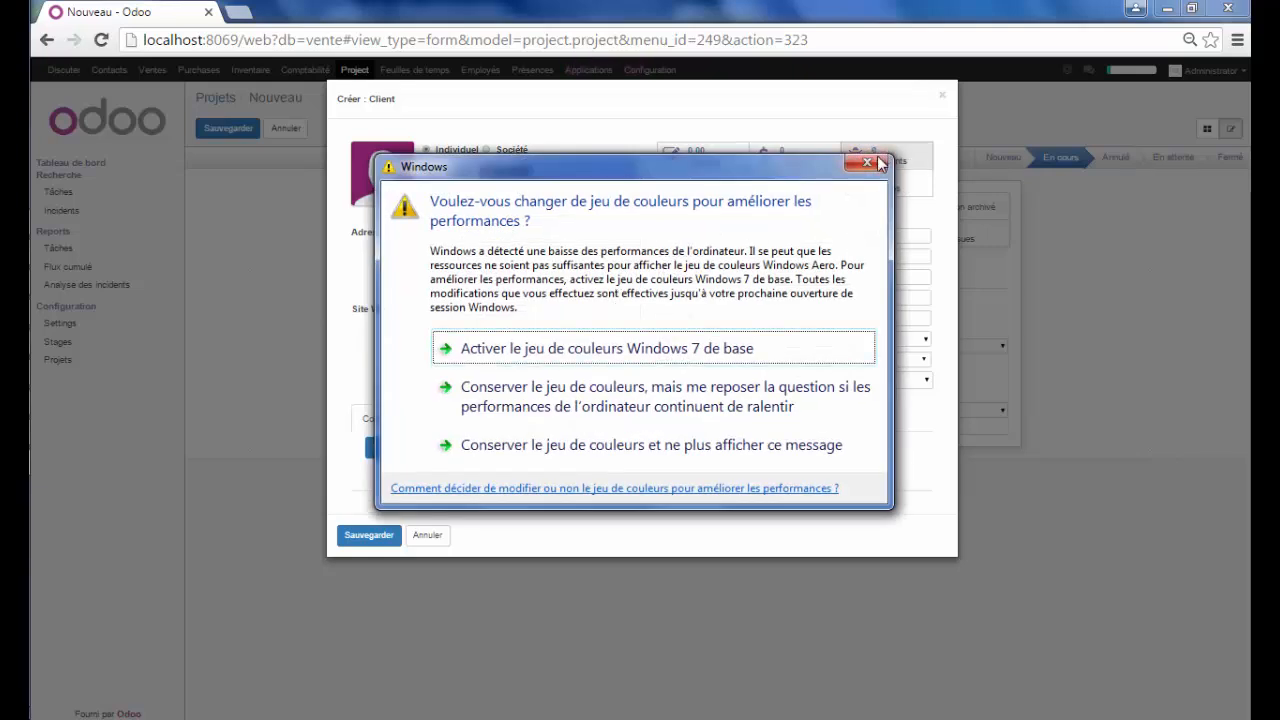
pyautogui.click(866, 162)
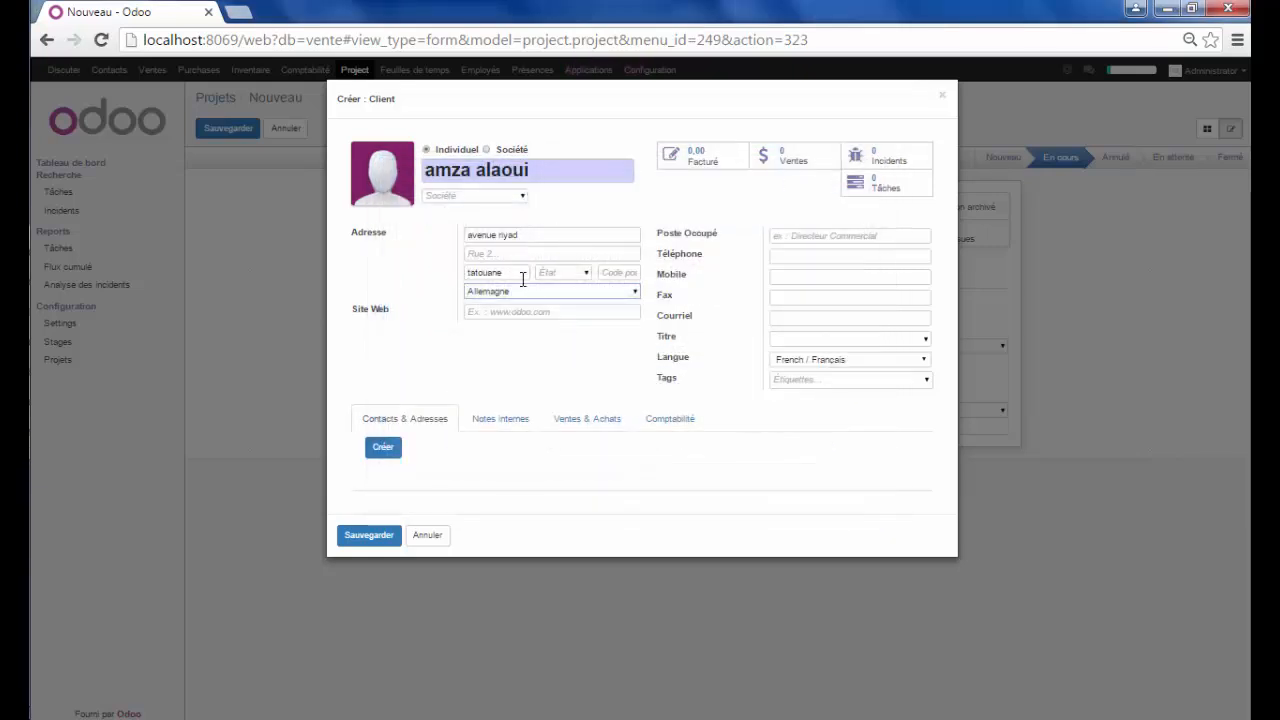
pyautogui.moveTo(522, 290); pyautogui.dragTo(456, 287)
pyautogui.write('maroc')
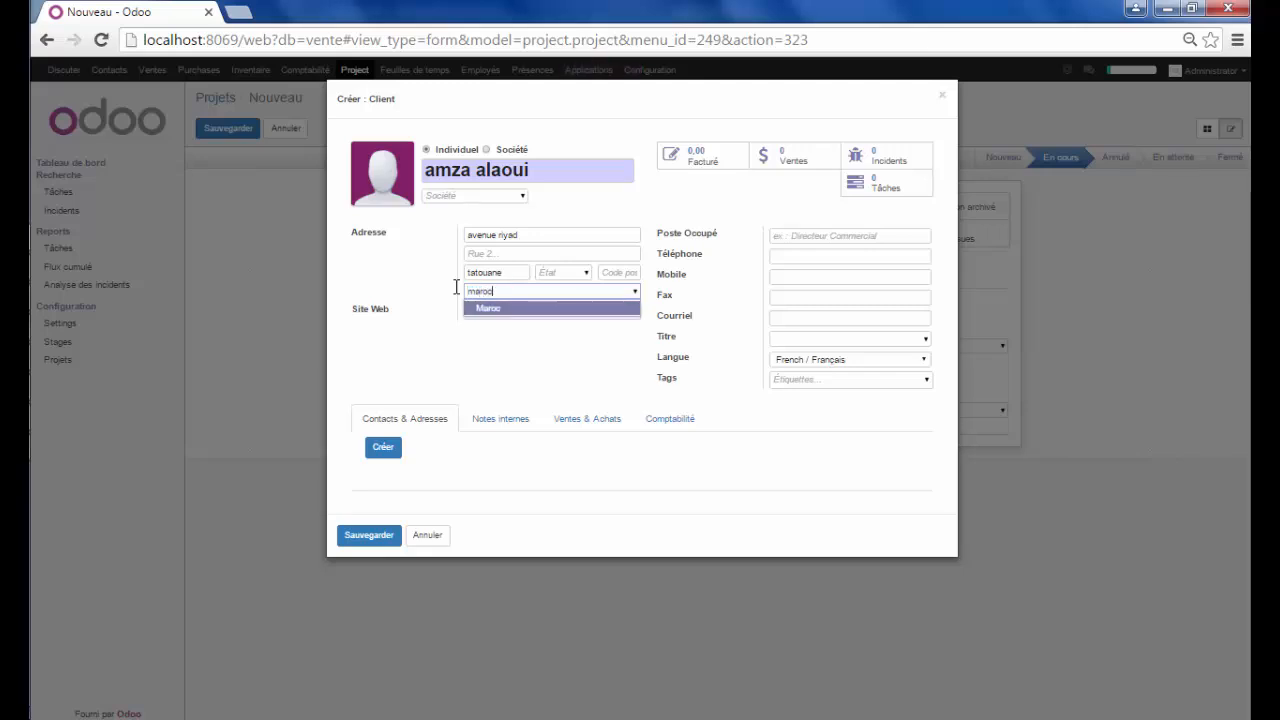
pyautogui.press('Return')
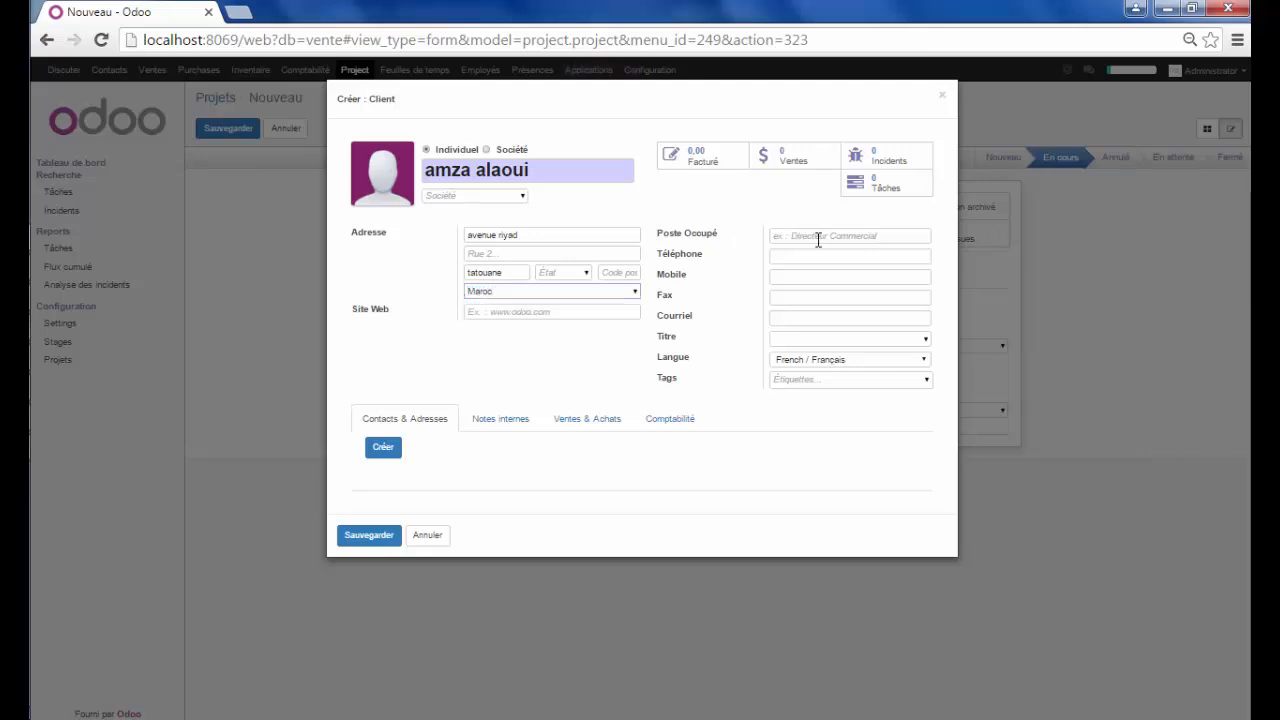
pyautogui.click(818, 238)
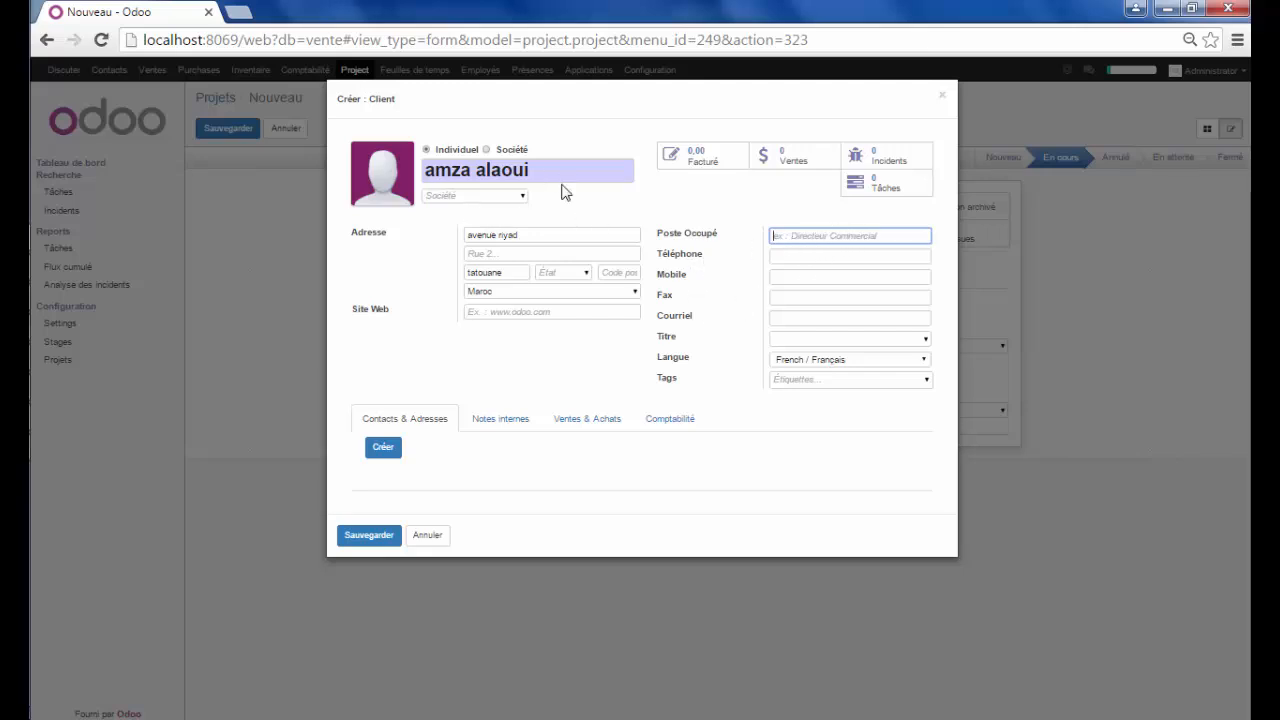
pyautogui.click(884, 254)
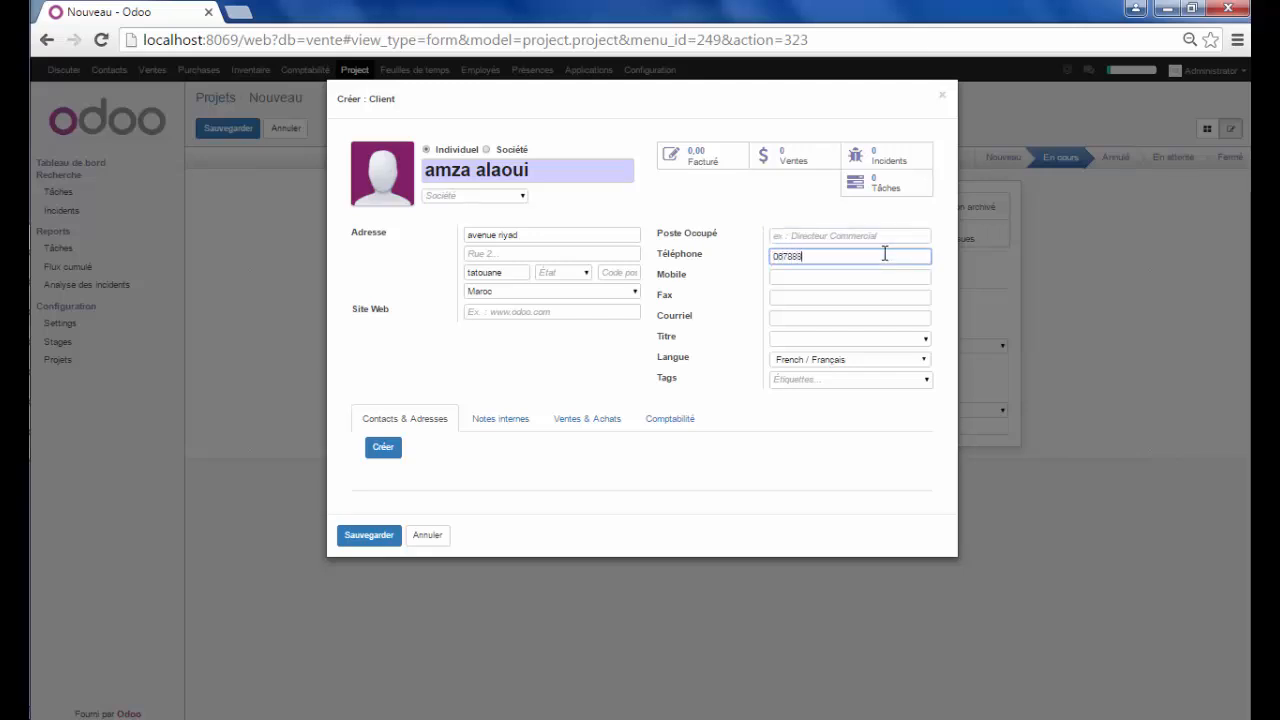
pyautogui.click(370, 537)
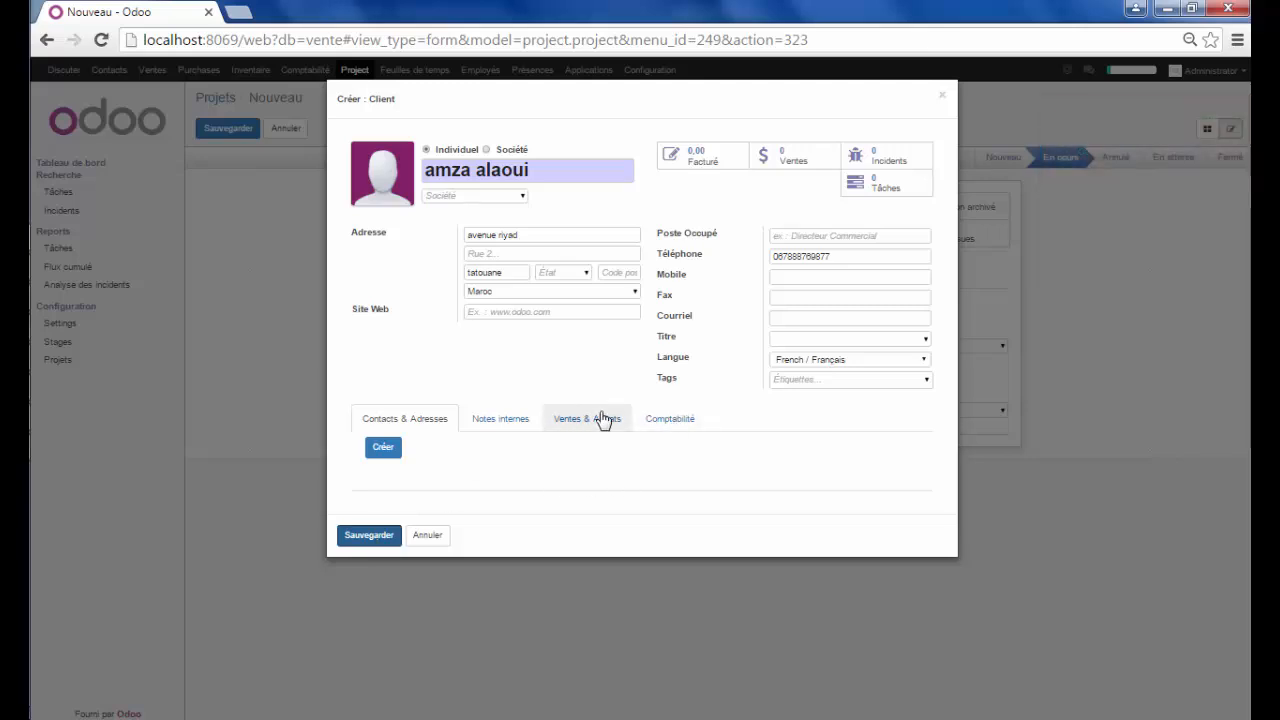
# Assign the client's receivable and payable accounts, save the client, then save the project
pyautogui.click(659, 428)
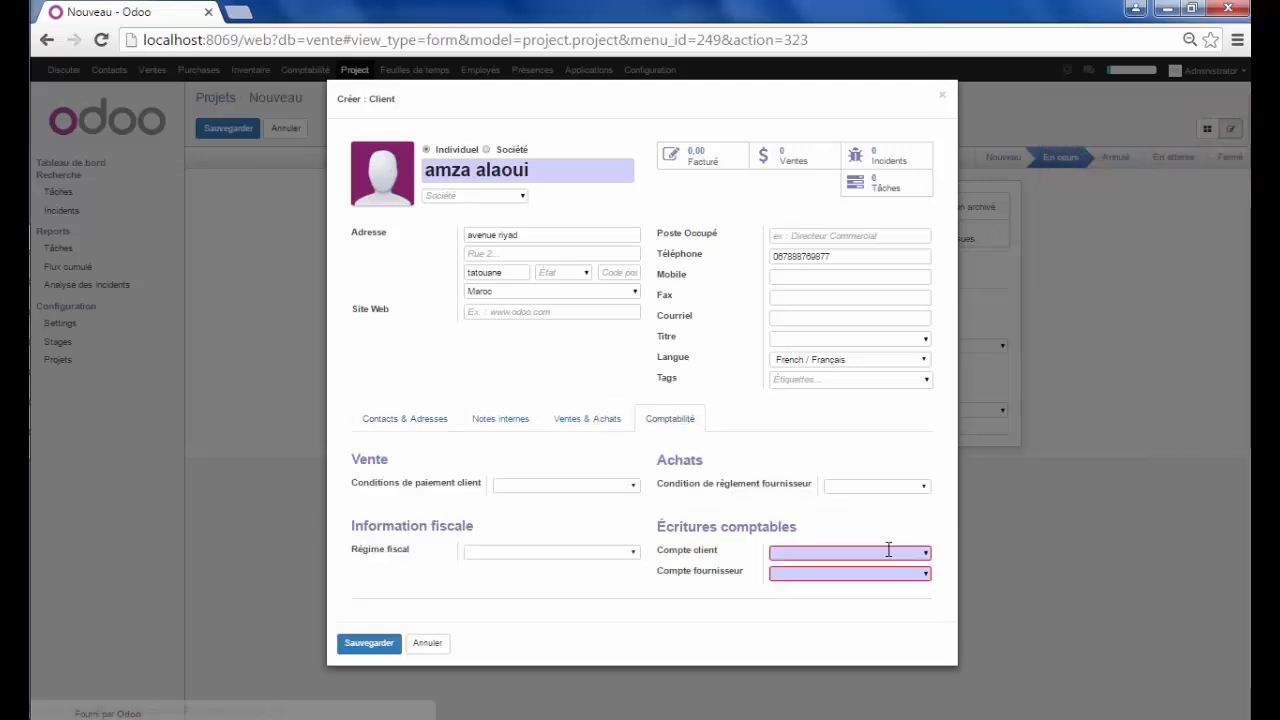
pyautogui.click(921, 556)
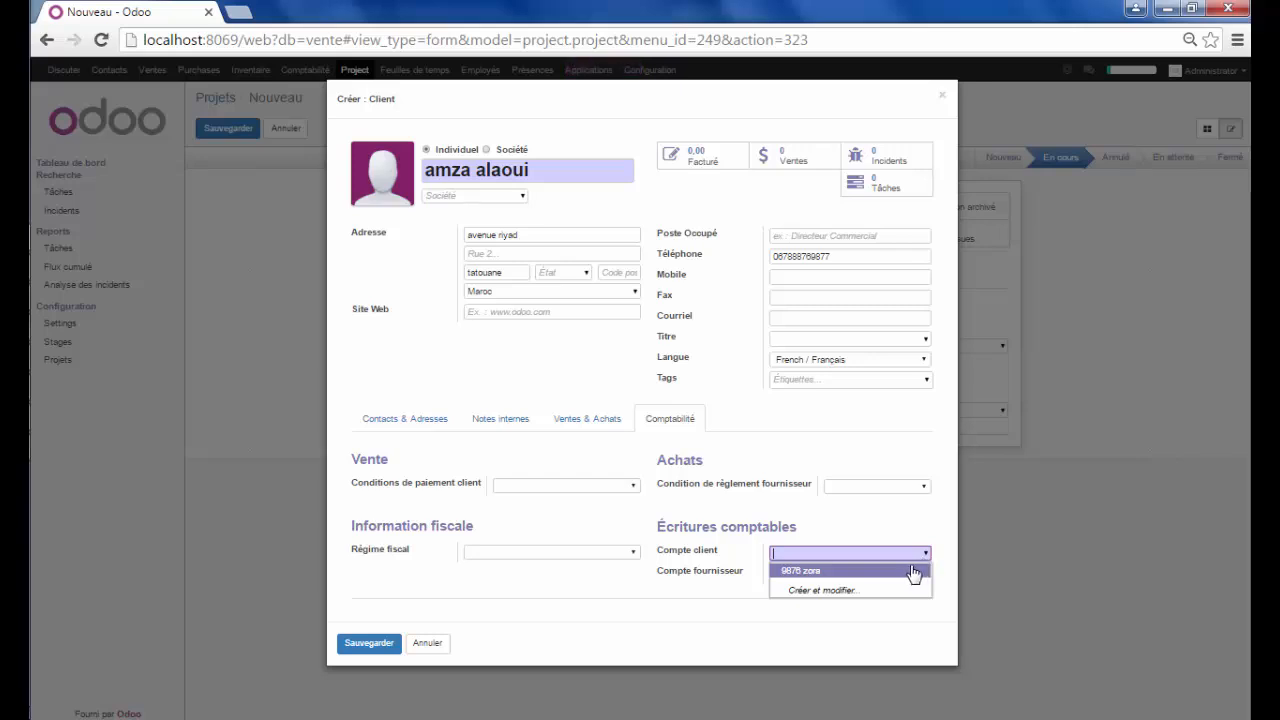
pyautogui.click(906, 575)
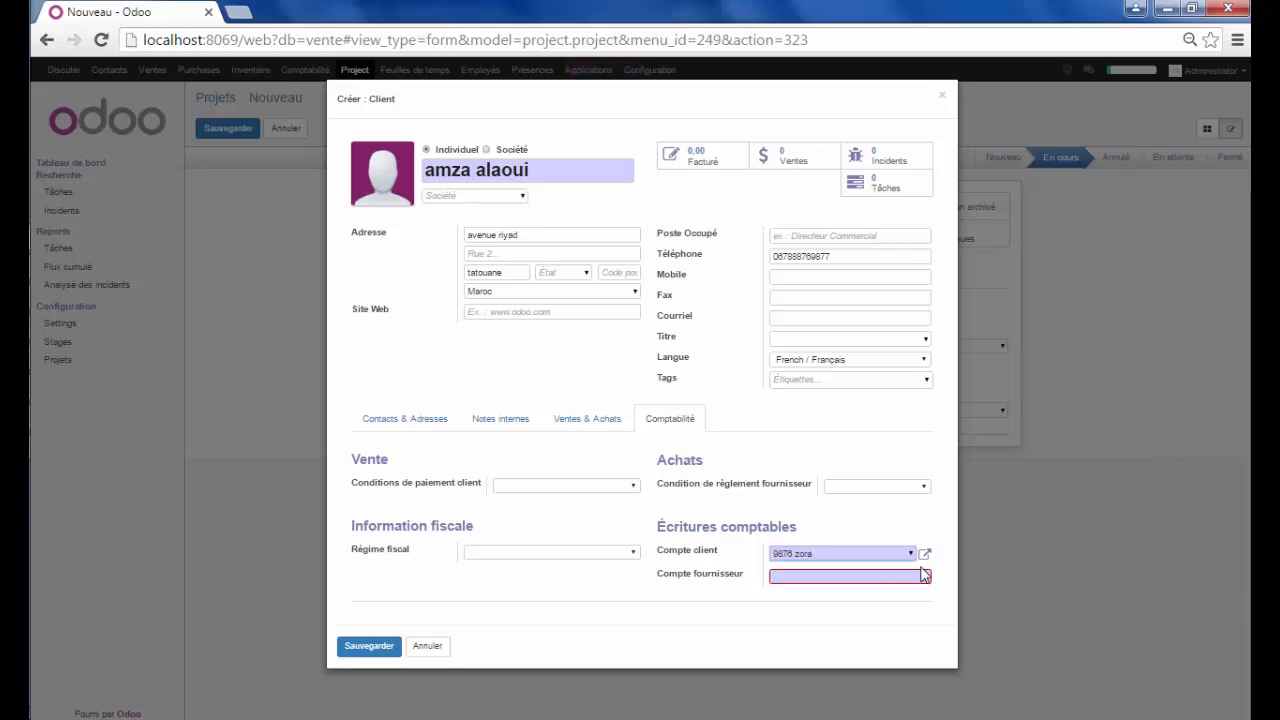
pyautogui.click(926, 578)
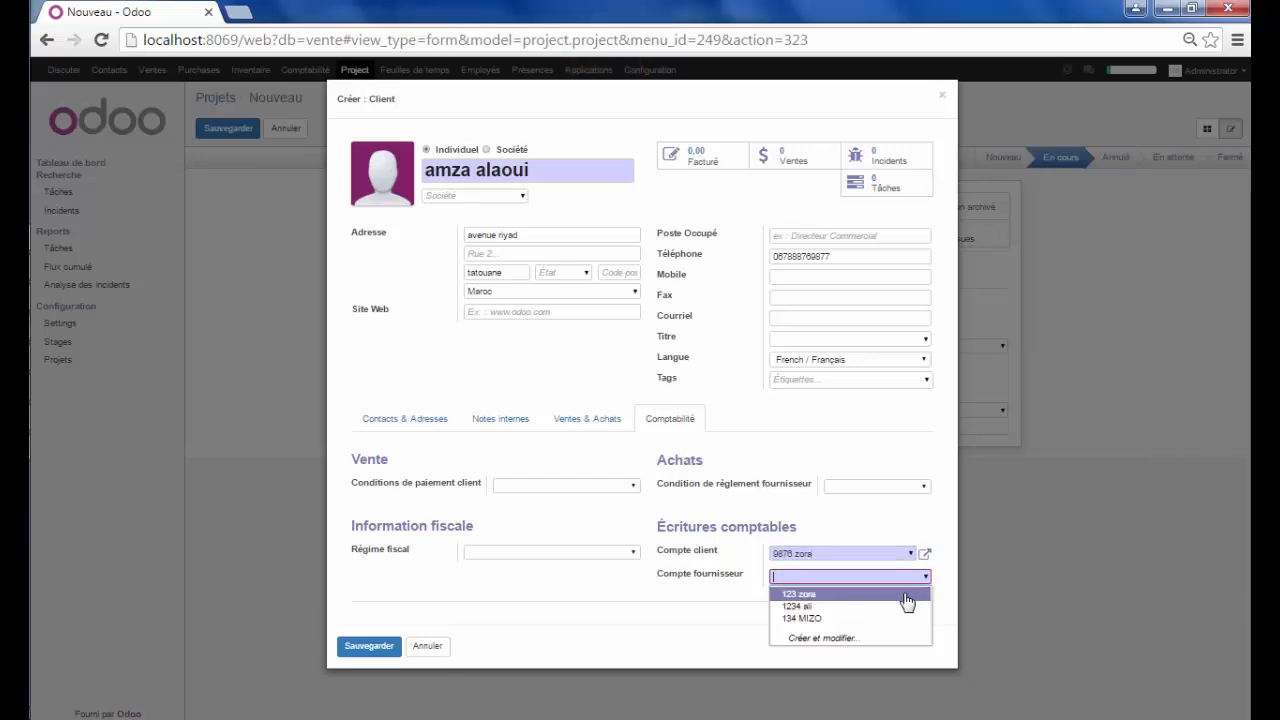
pyautogui.click(899, 594)
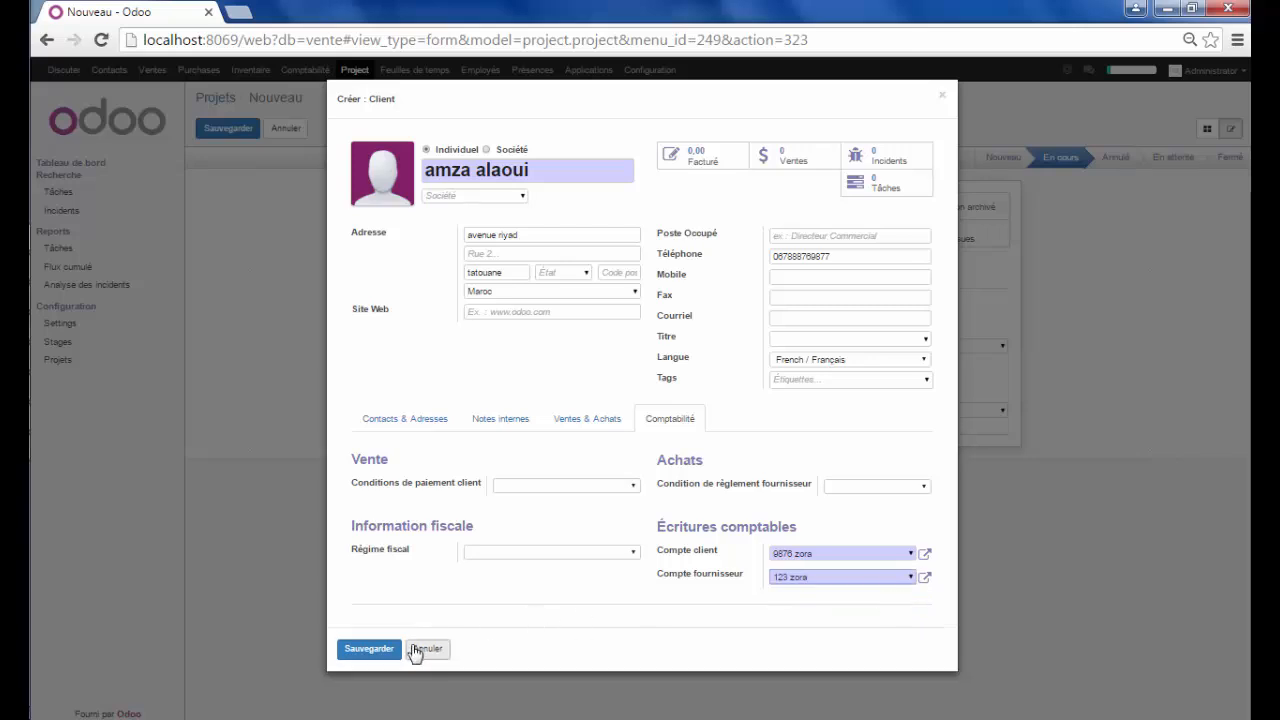
pyautogui.click(369, 649)
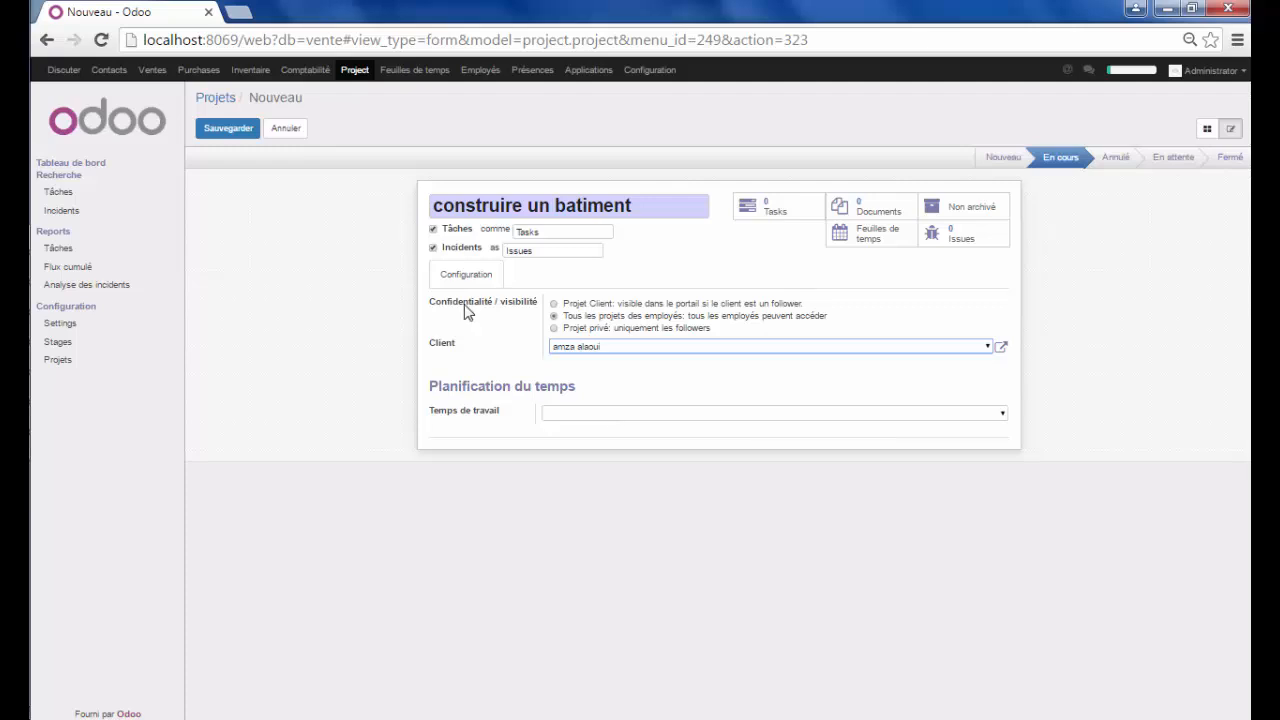
pyautogui.click(225, 132)
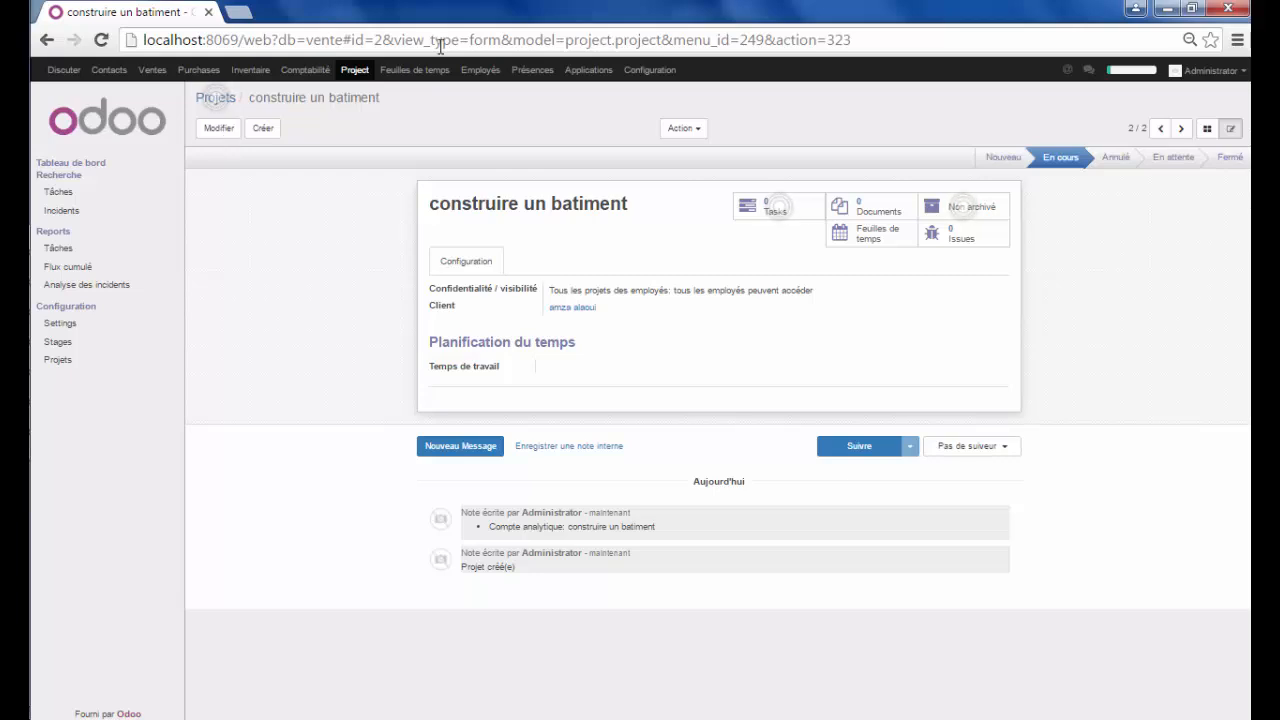
# Create a new task 'conception' in project construire un batiment
pyautogui.click(770, 210)
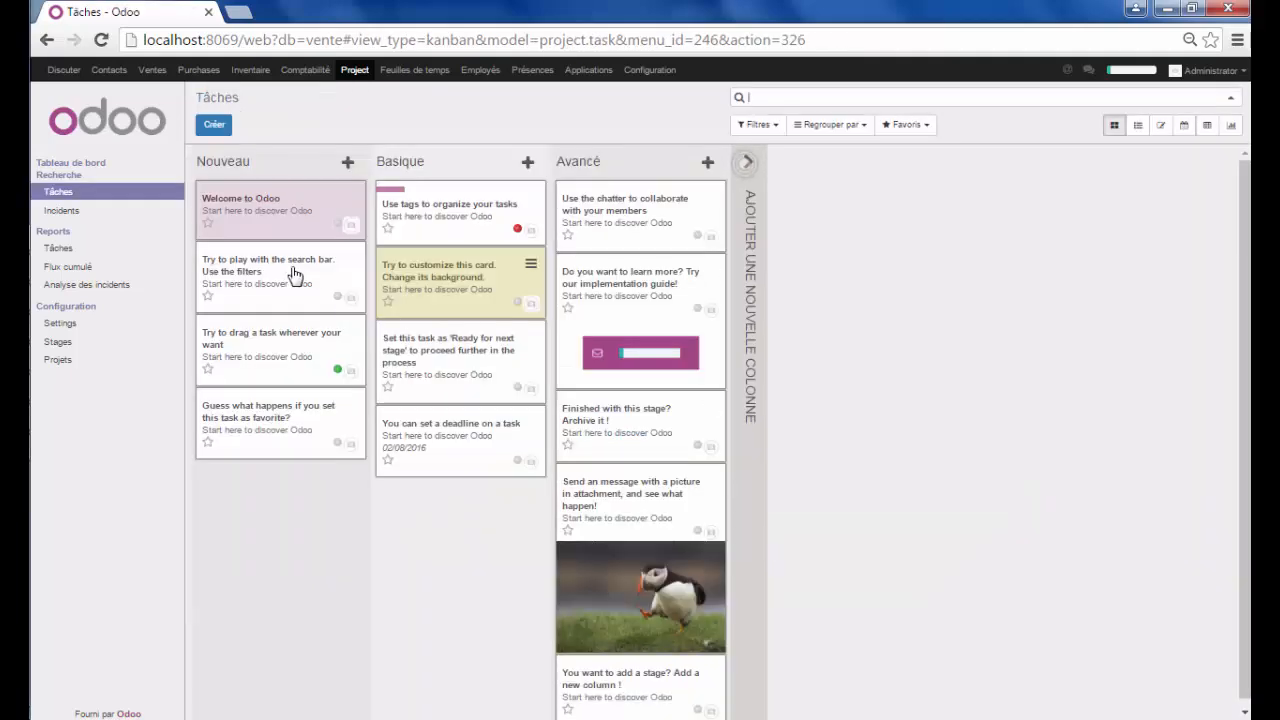
pyautogui.click(217, 127)
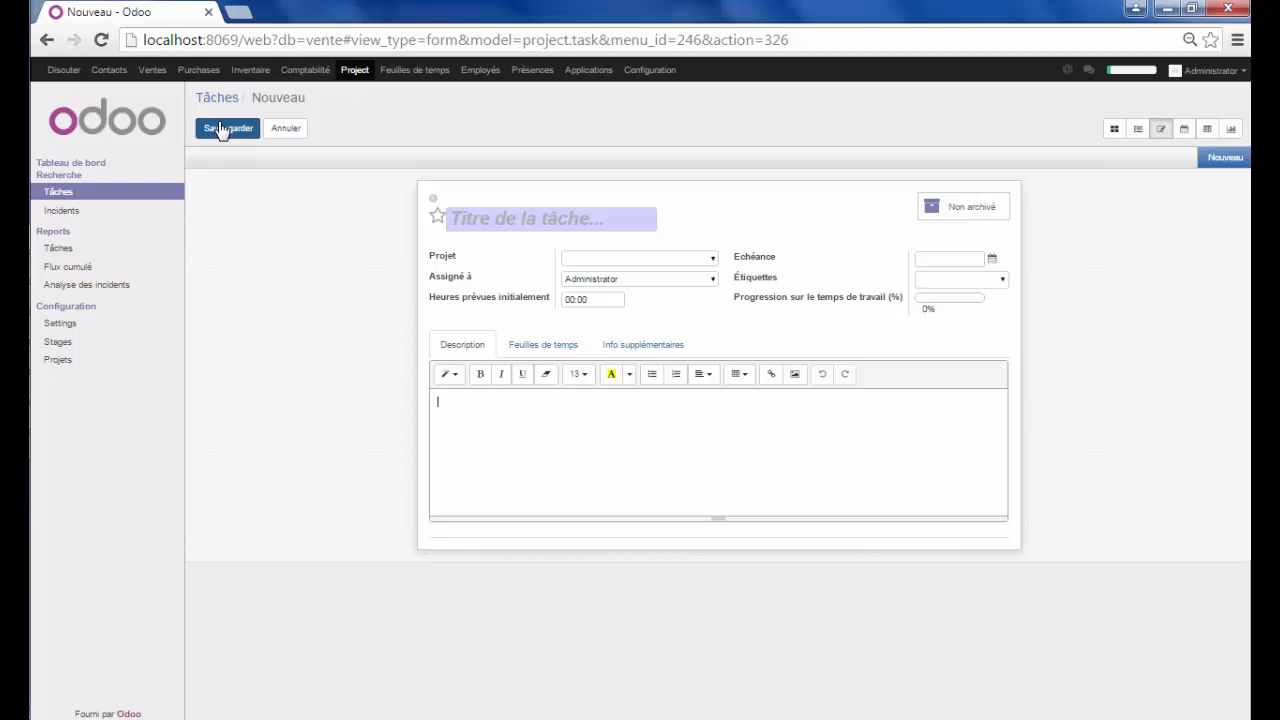
pyautogui.click(524, 218)
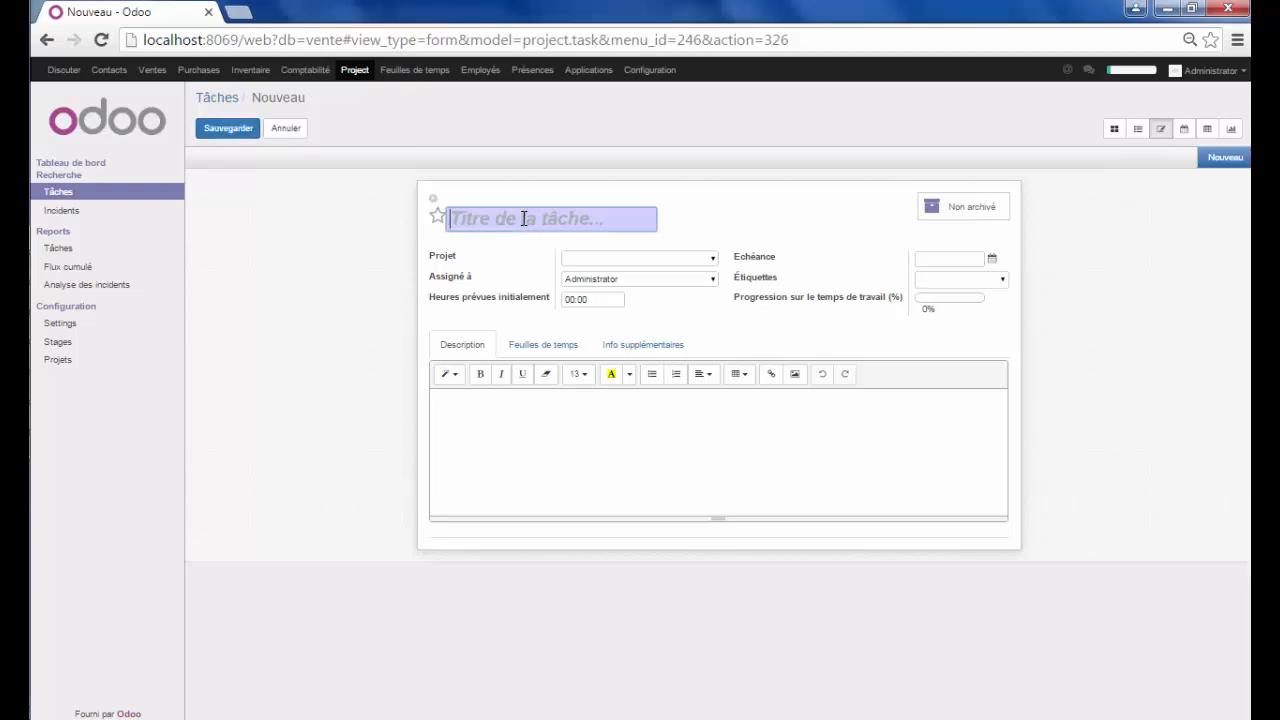
pyautogui.write('con')
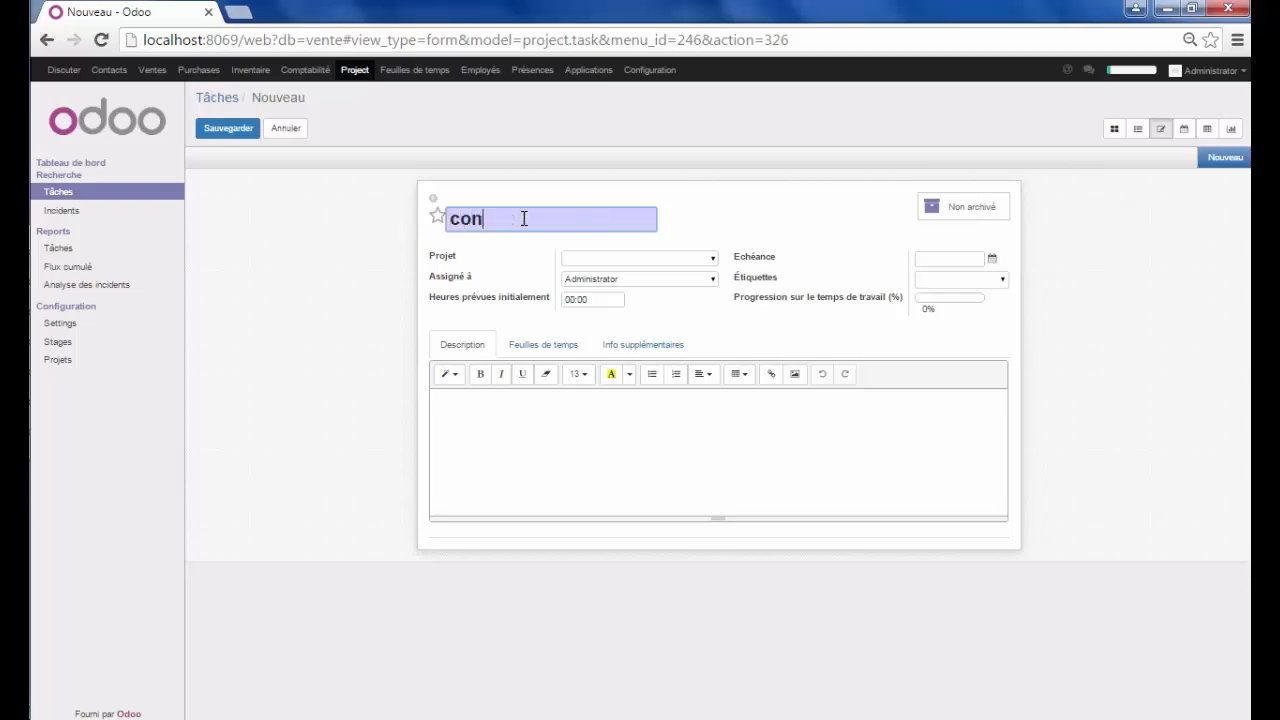
pyautogui.write('ception')
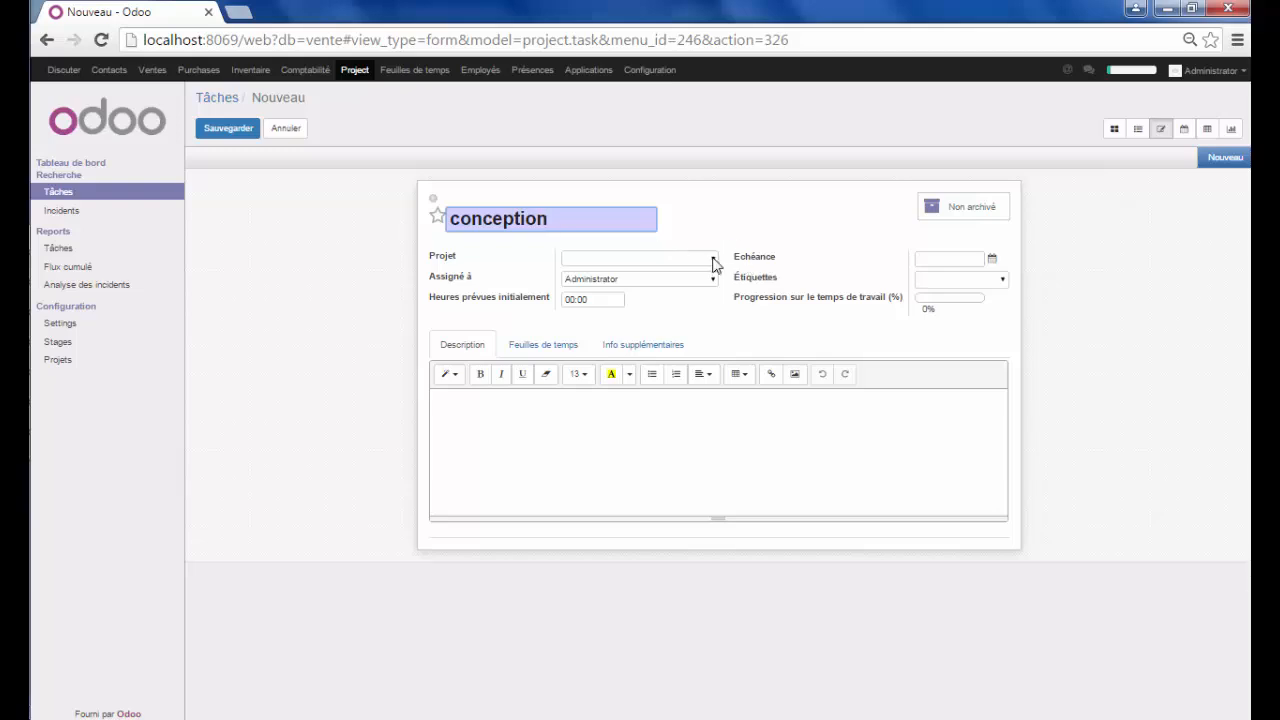
pyautogui.click(714, 262)
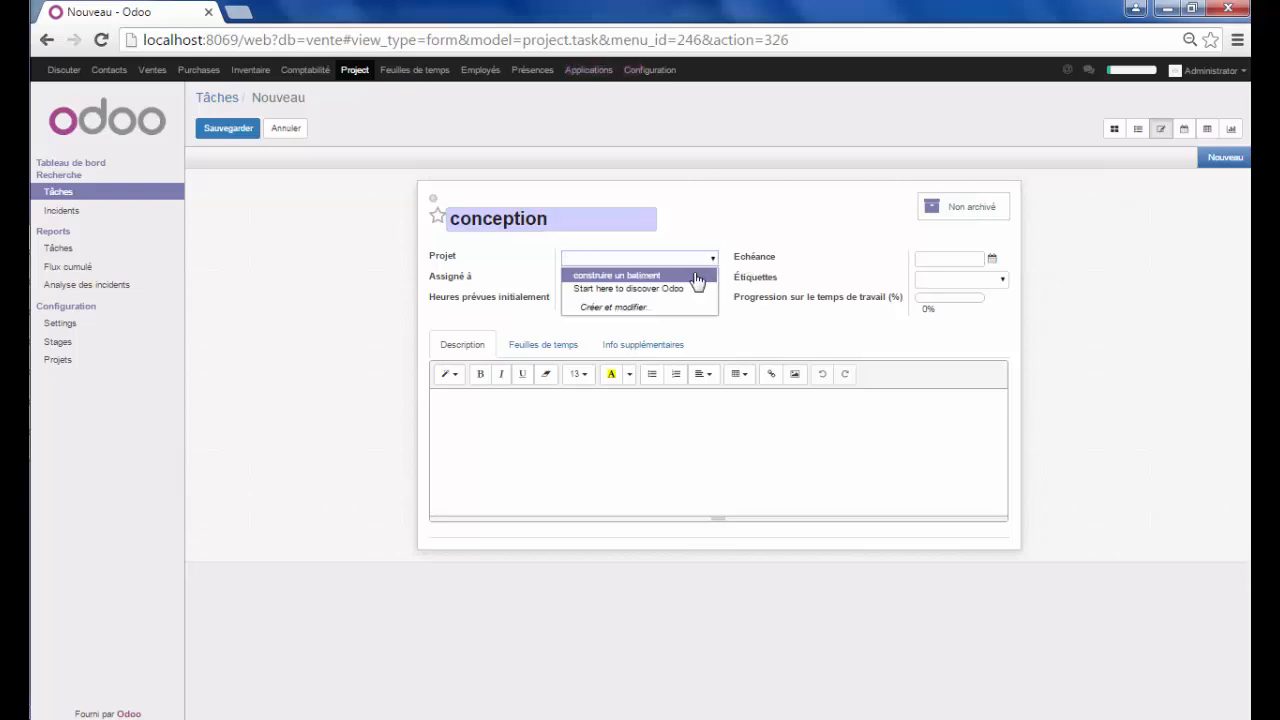
pyautogui.click(695, 276)
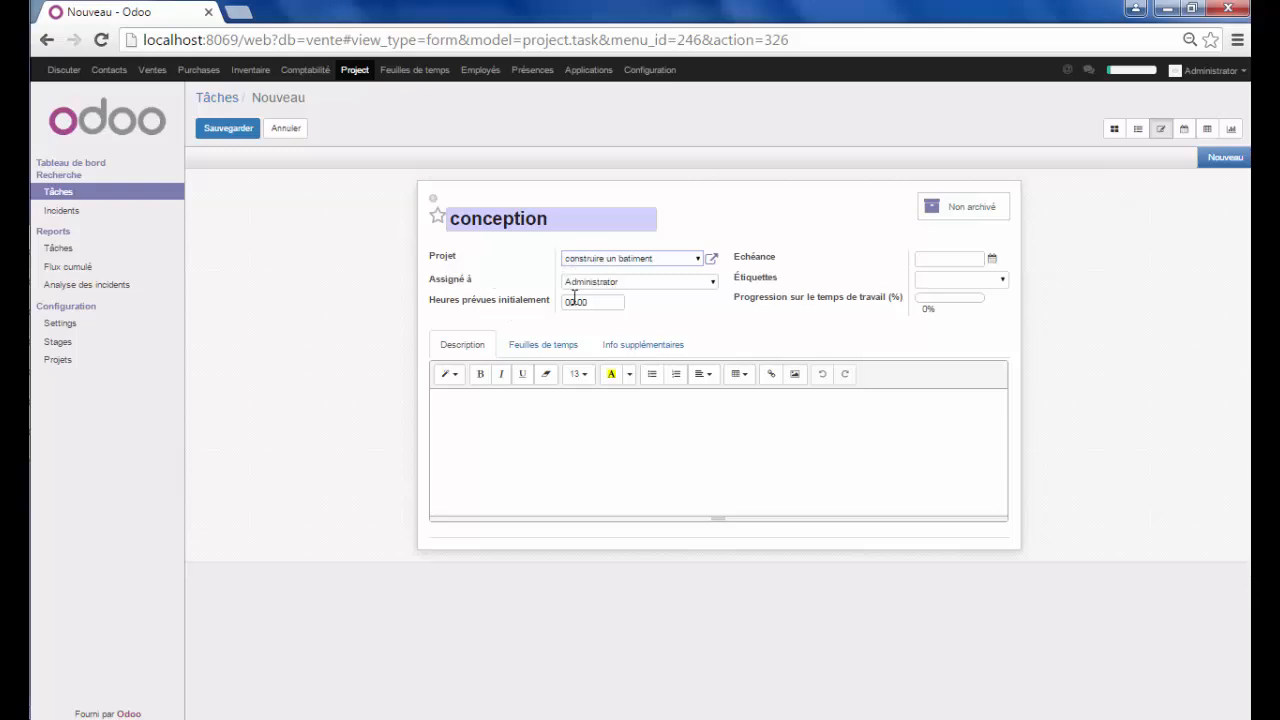
# Set 50 planned hours, deadline 15/07/2016 and description 'conception de batiement....'
pyautogui.click(569, 299)
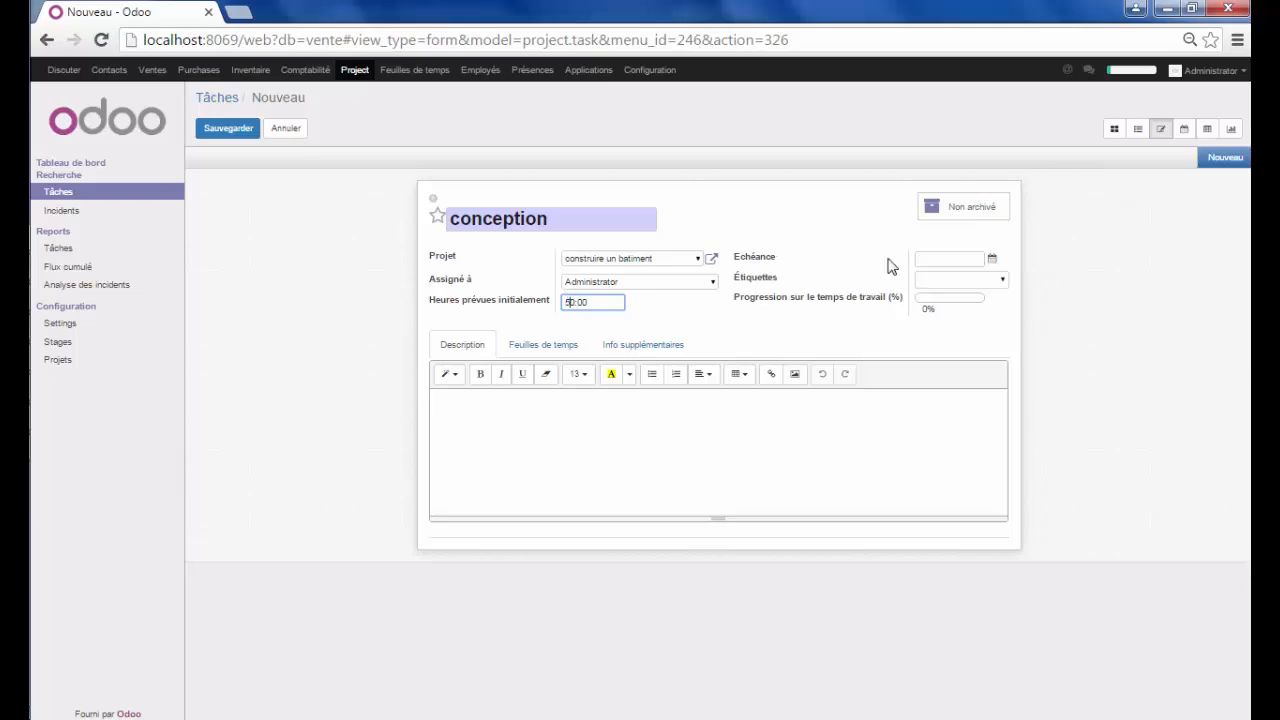
pyautogui.click(993, 260)
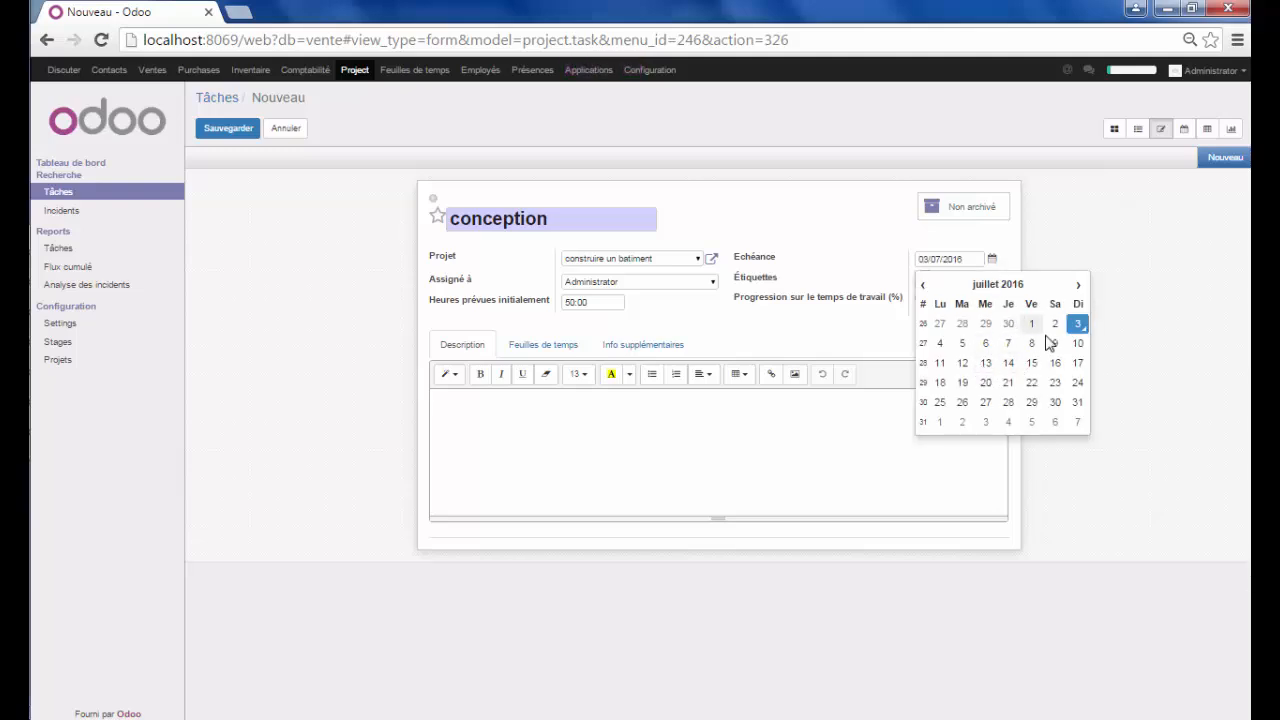
pyautogui.click(1032, 364)
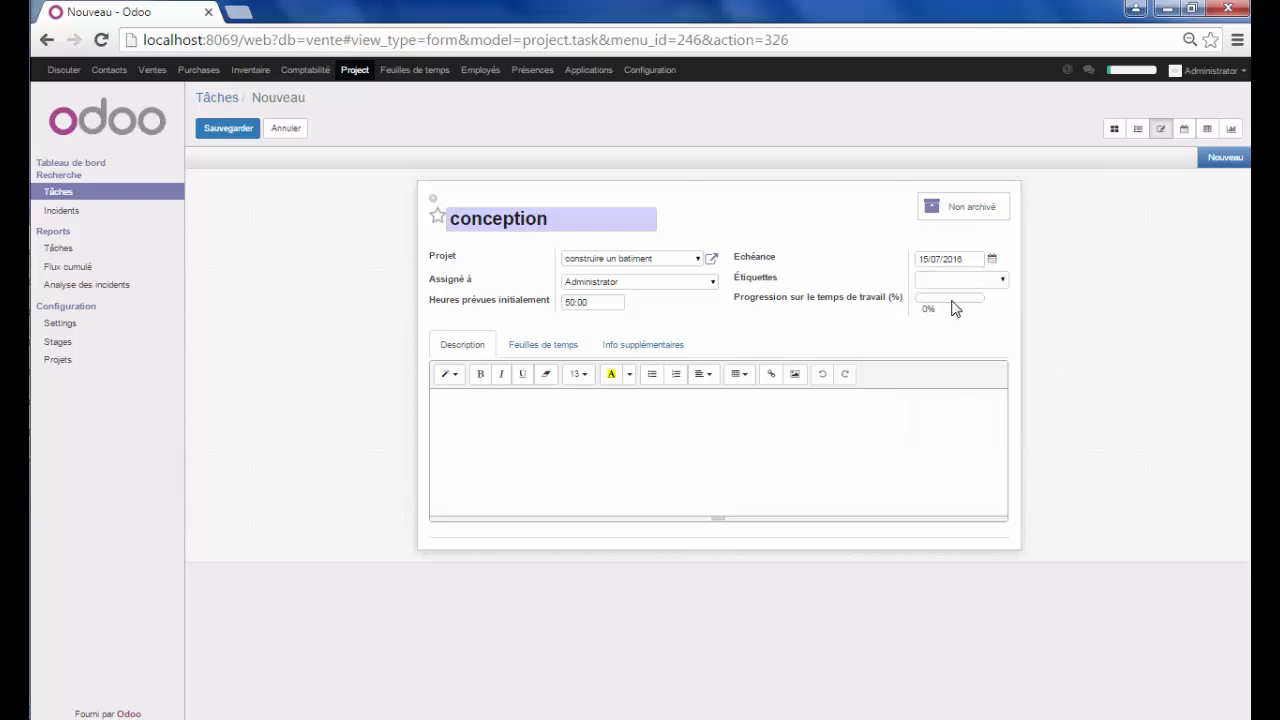
pyautogui.click(664, 431)
pyautogui.write('conception de batiement.......')
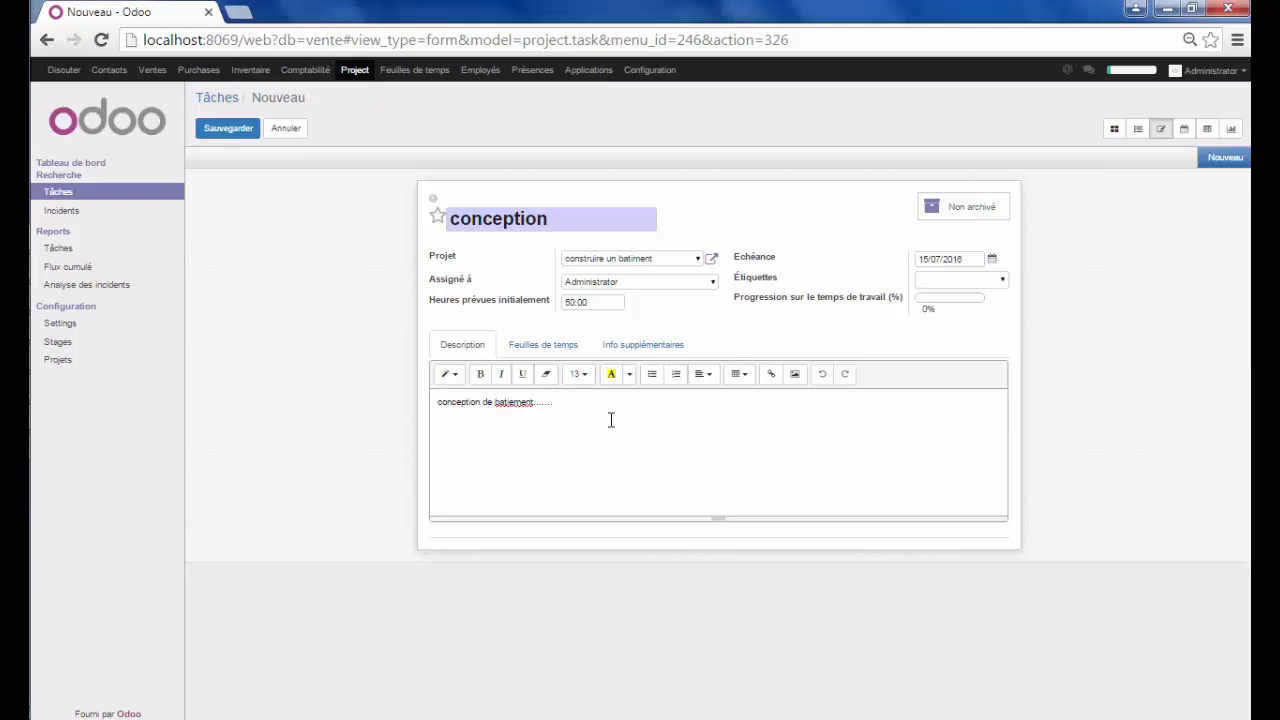
pyautogui.click(545, 345)
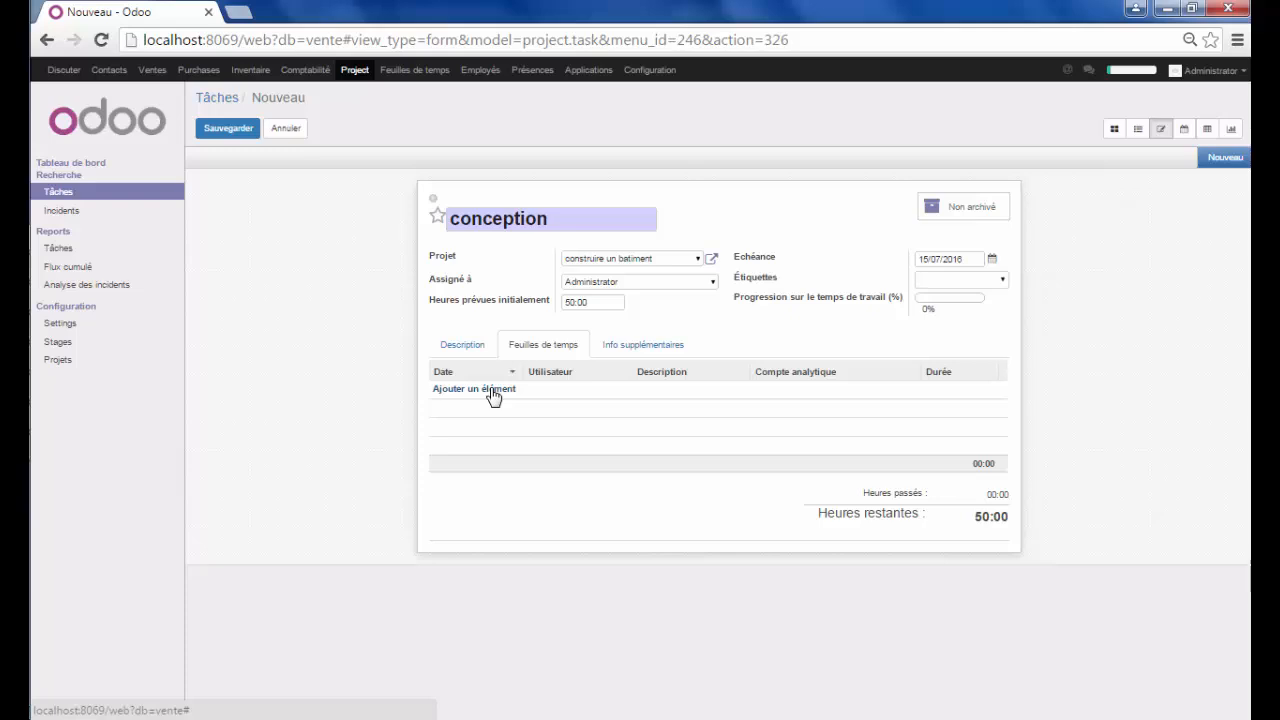
# Add a 50:00-hour timesheet line 'conce' charged to construire un batiment and save the task
pyautogui.click(1004, 284)
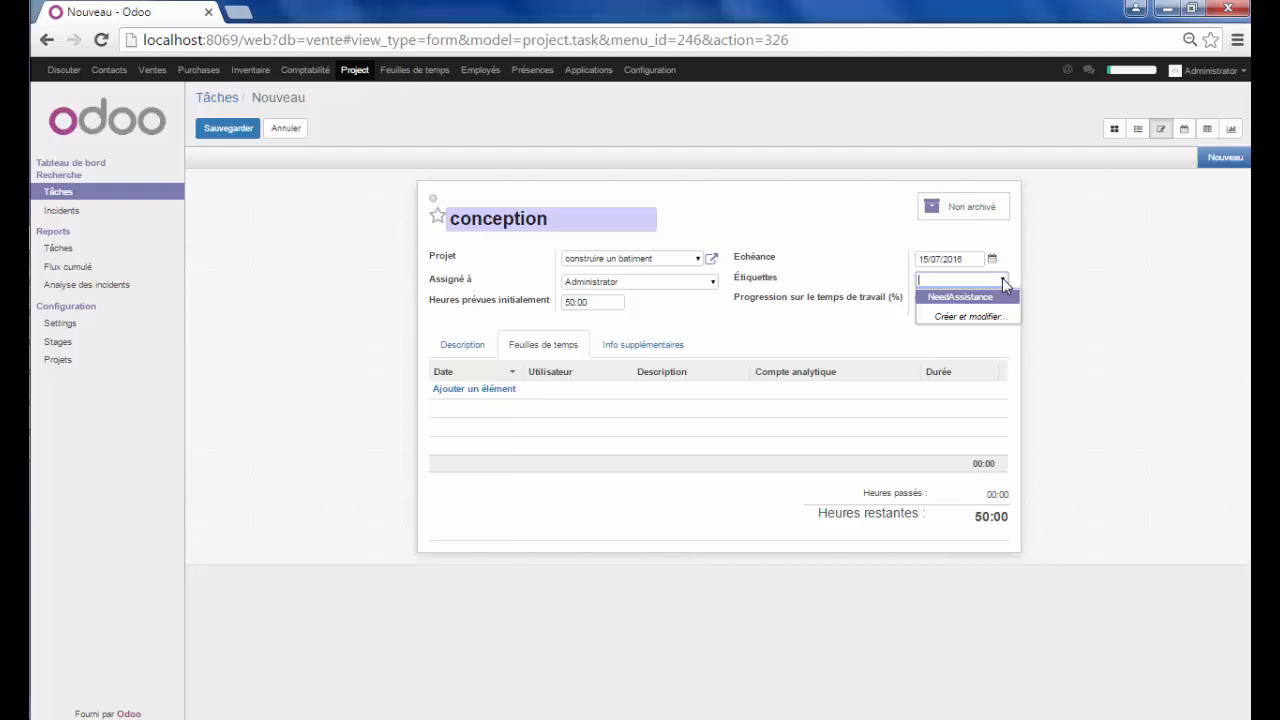
pyautogui.click(1004, 284)
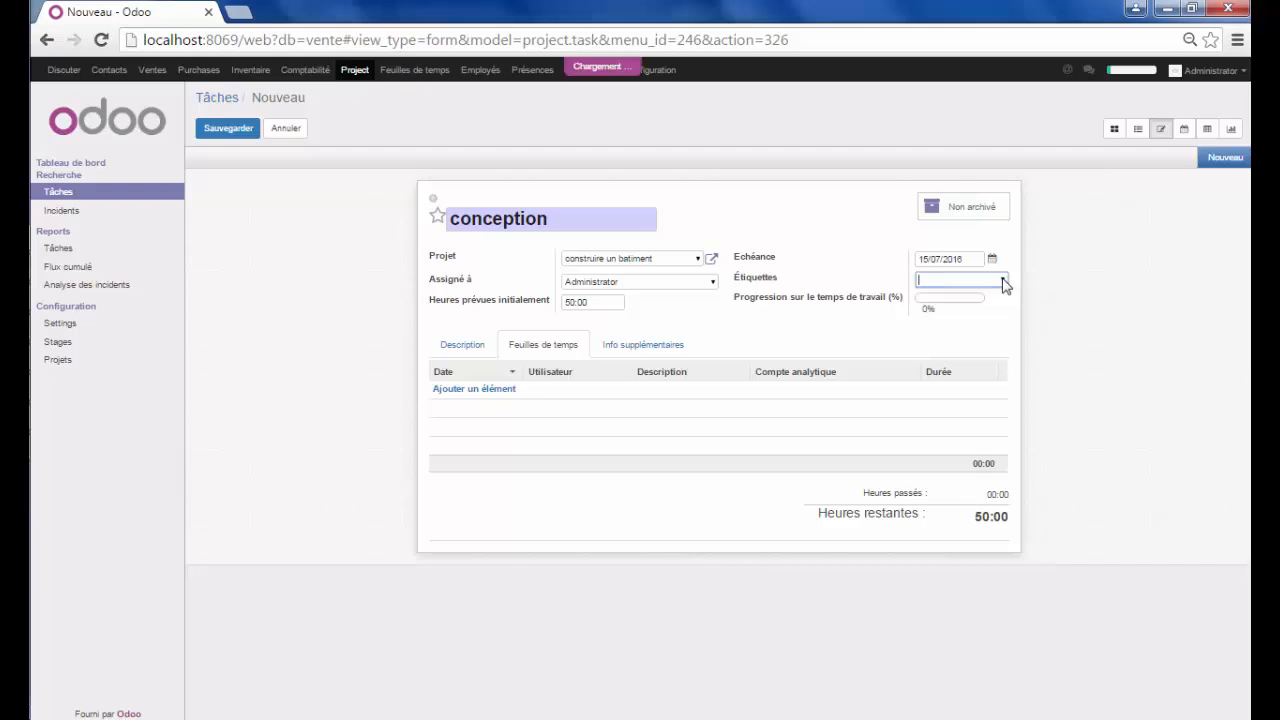
pyautogui.click(508, 400)
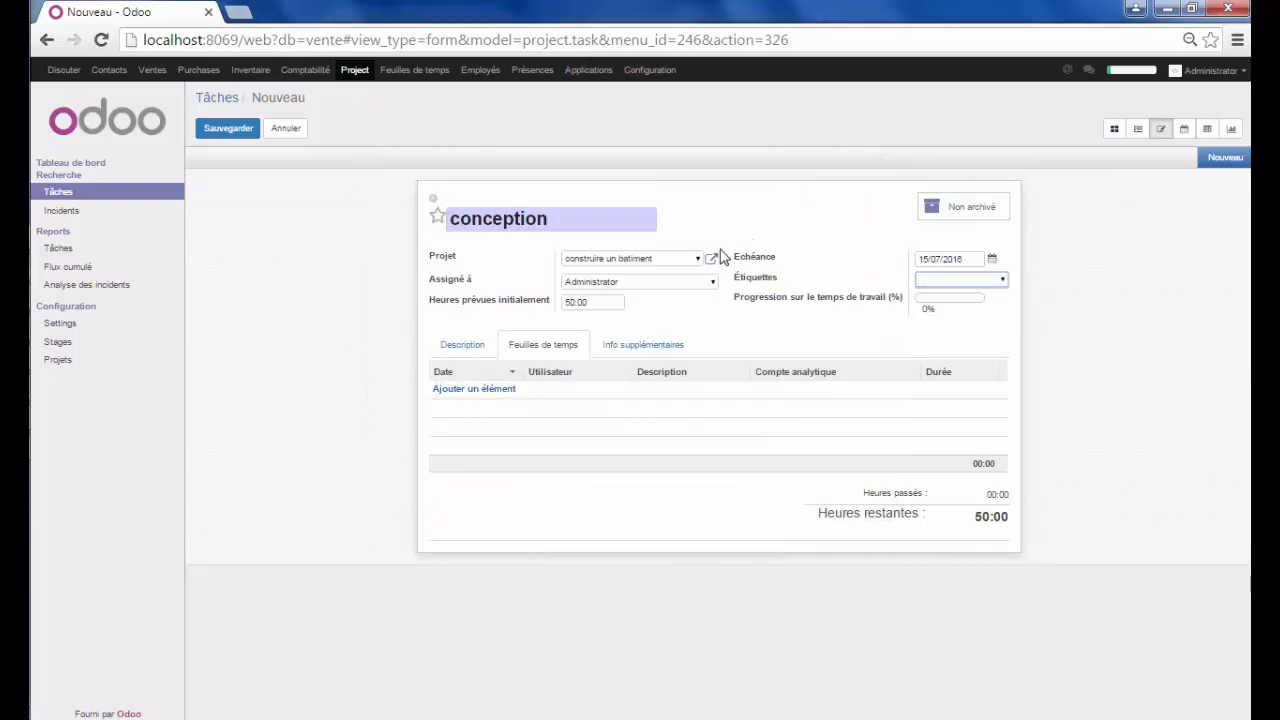
pyautogui.click(483, 388)
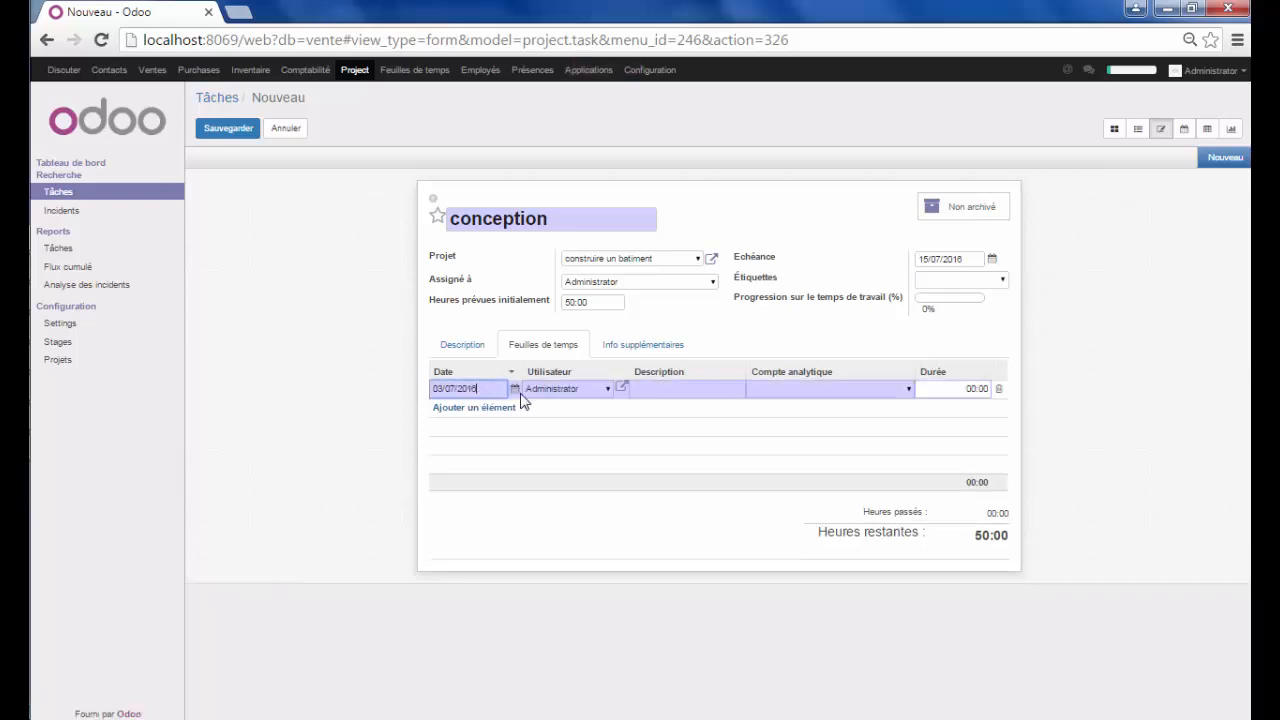
pyautogui.click(688, 389)
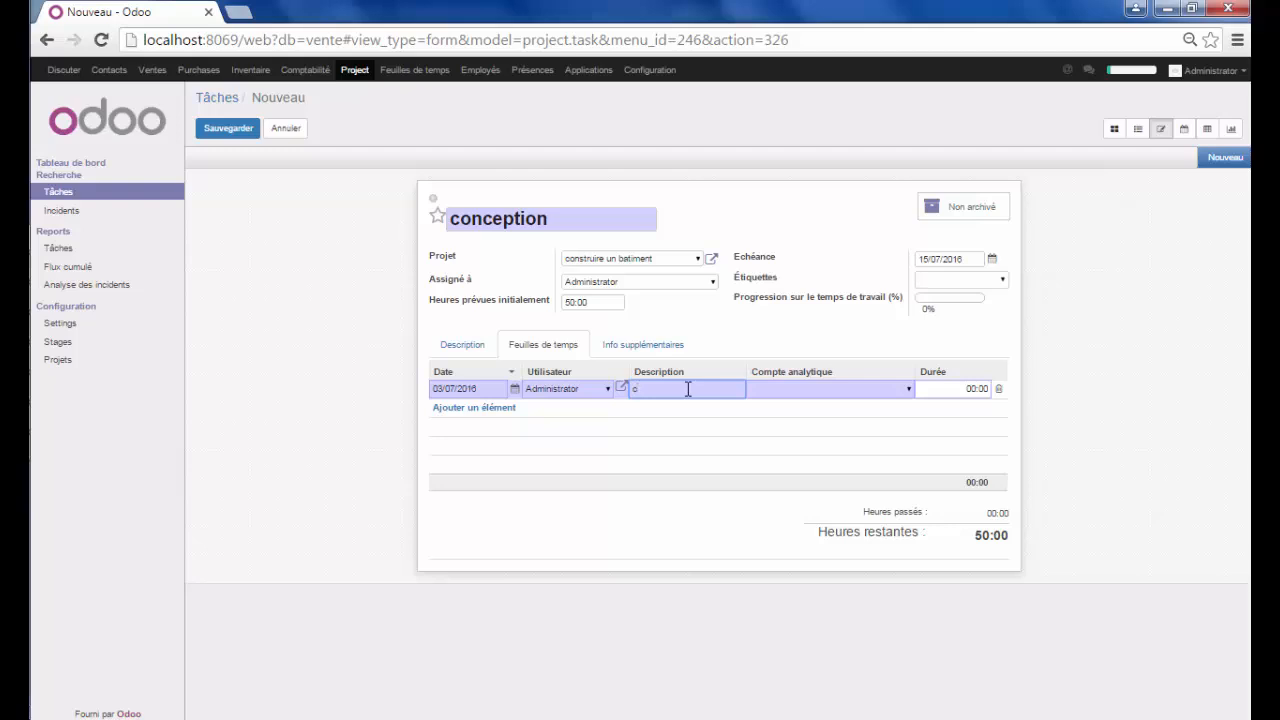
pyautogui.write('conception')
pyautogui.click(911, 389)
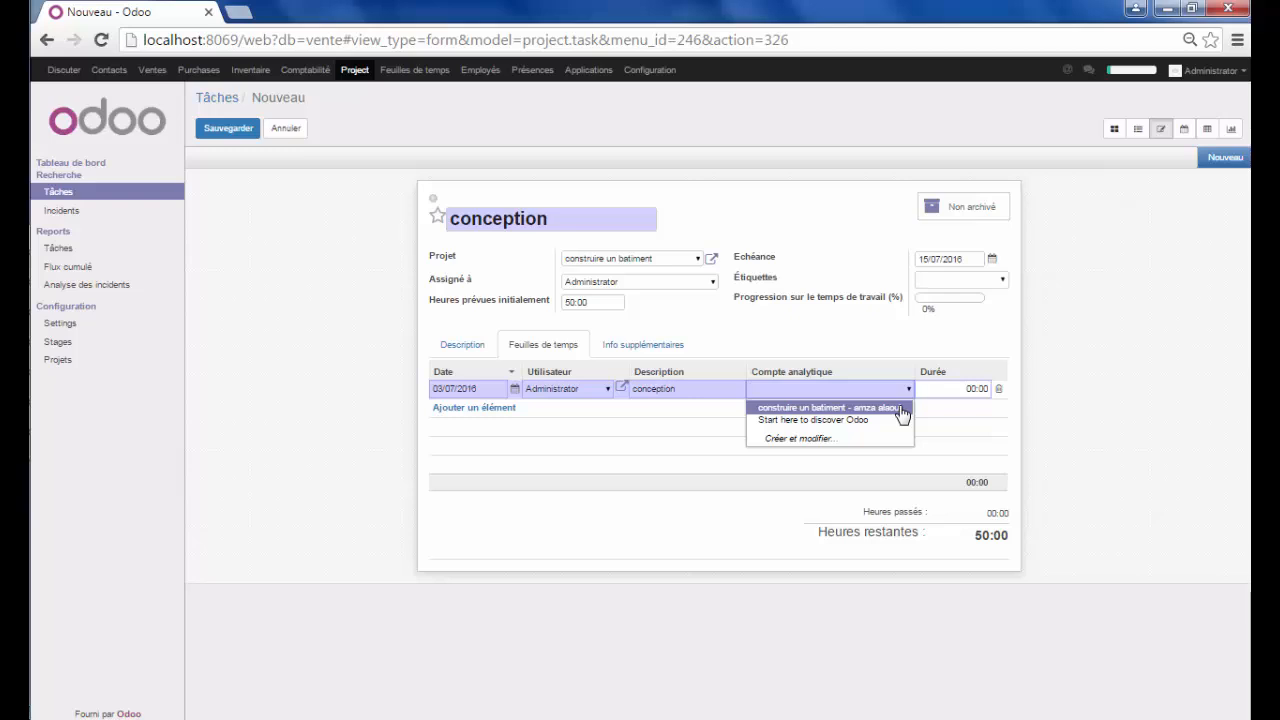
pyautogui.click(903, 411)
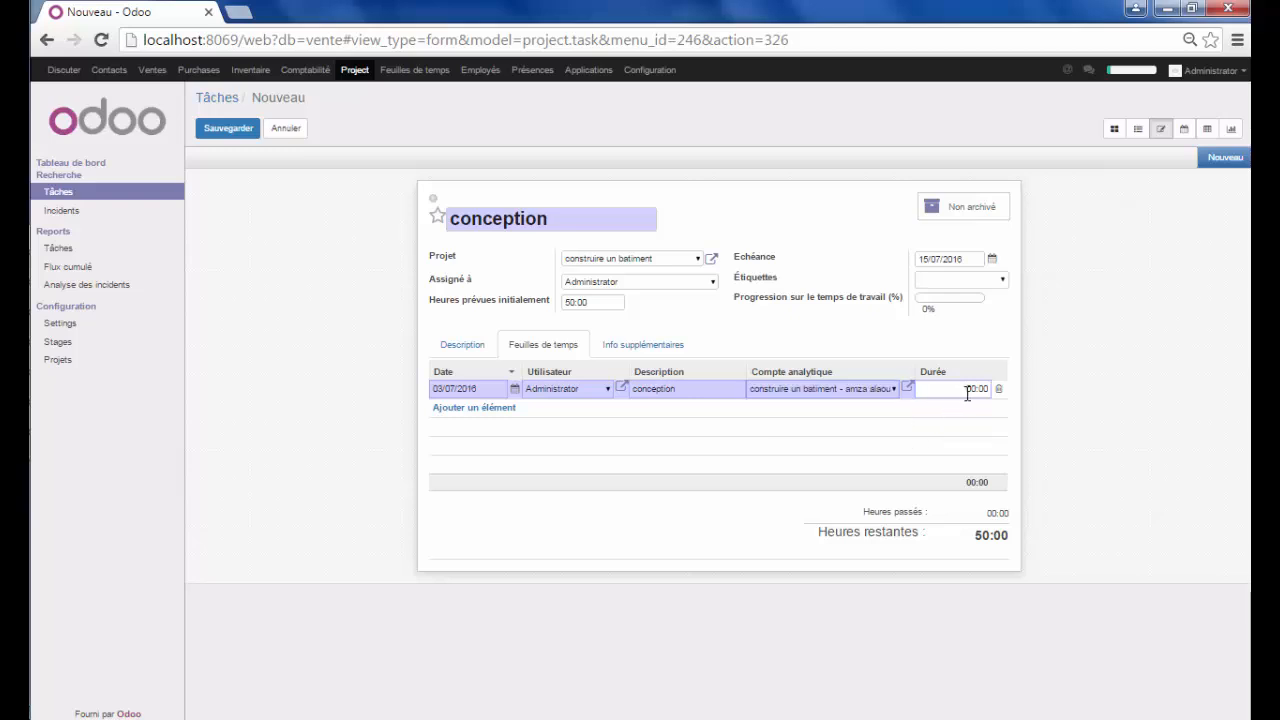
pyautogui.click(972, 389)
pyautogui.click(237, 138)
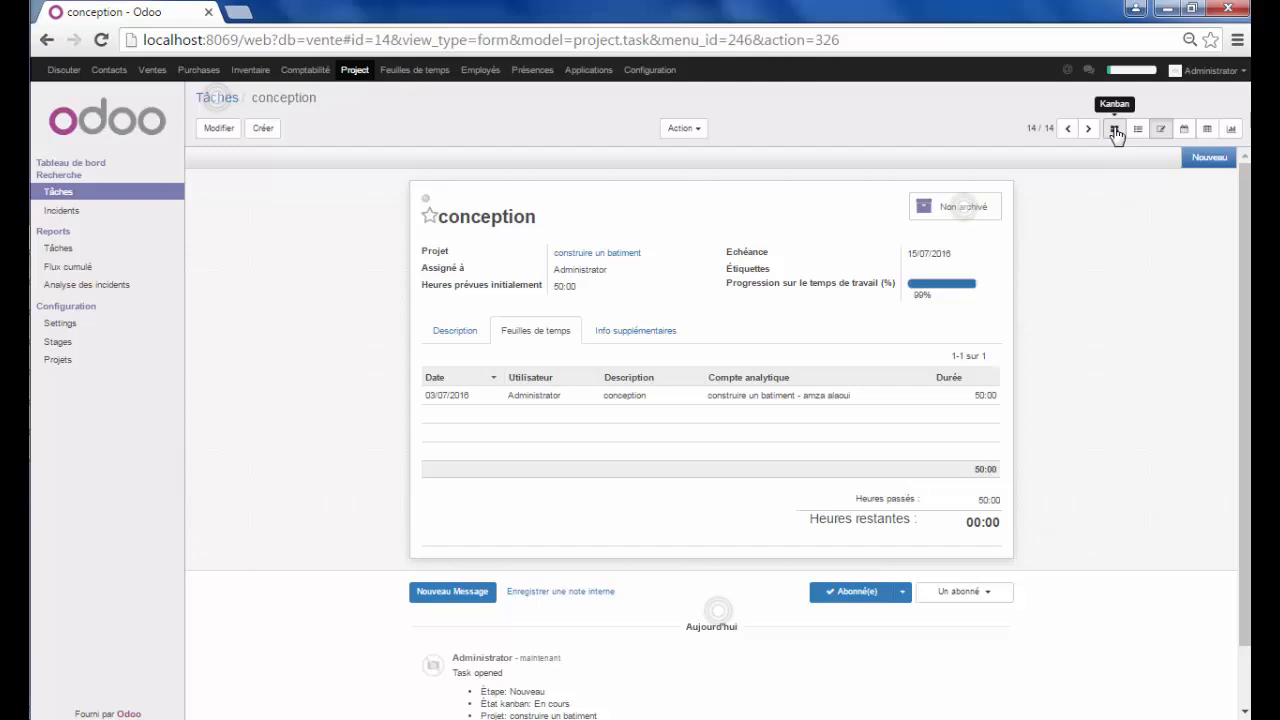
# In the kanban view, drag the conception card from Nouveau into Basique
pyautogui.click(1116, 134)
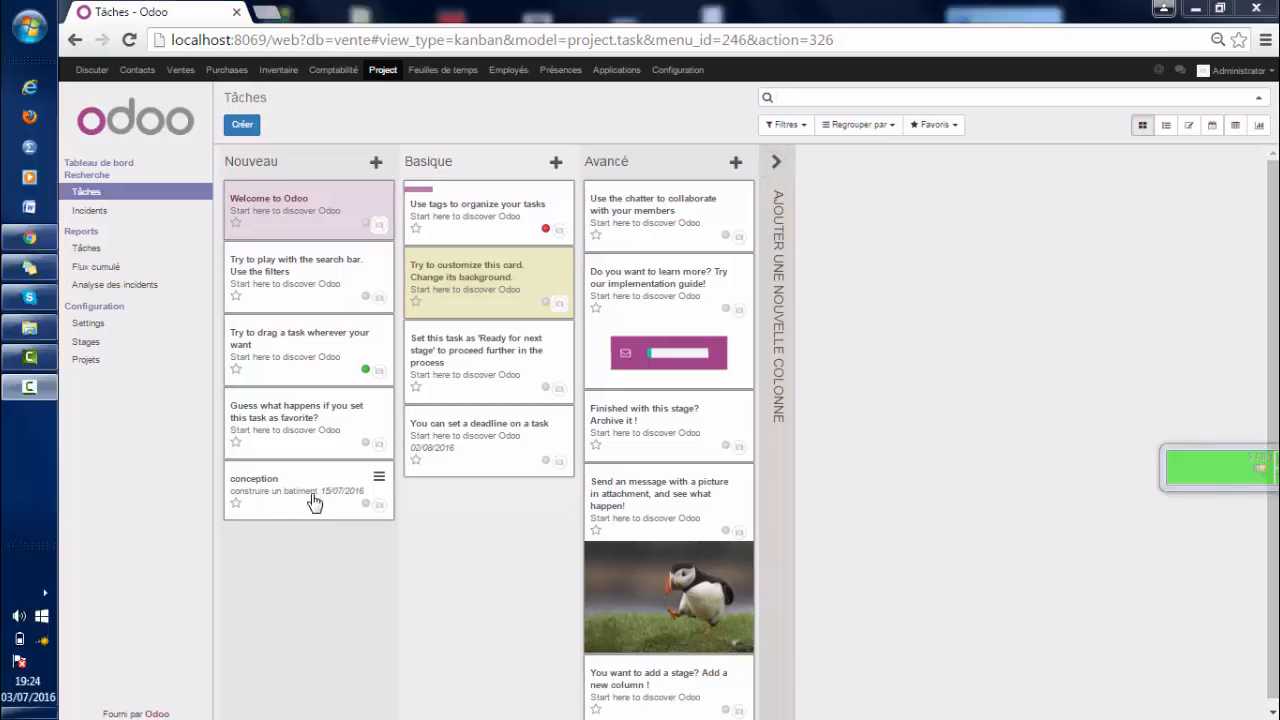
pyautogui.moveTo(314, 502); pyautogui.dragTo(528, 516)
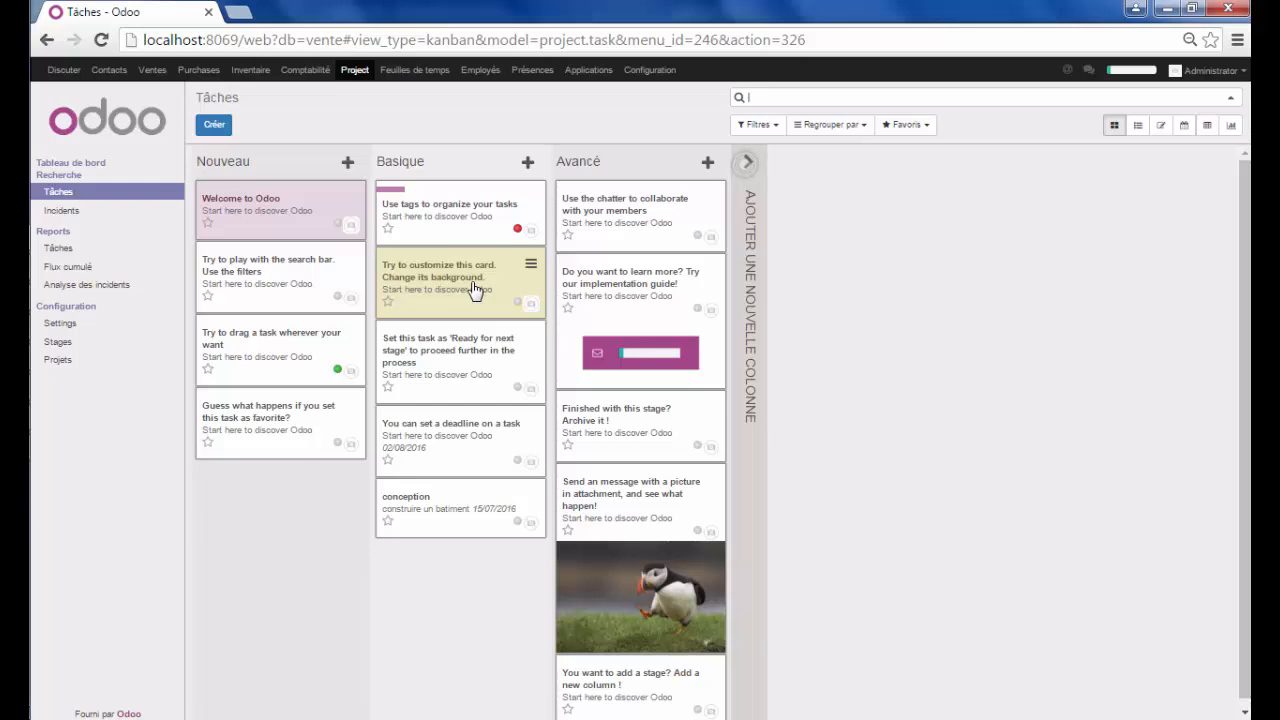
pyautogui.click(1185, 132)
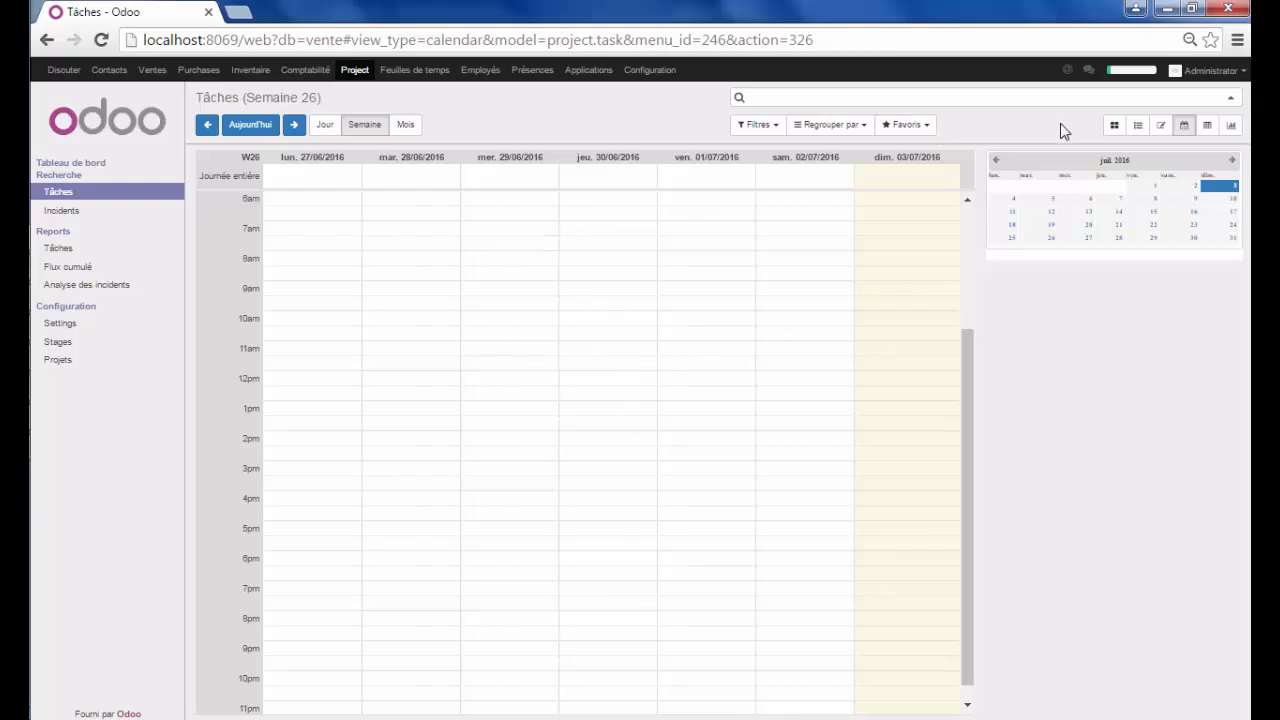
pyautogui.click(1114, 128)
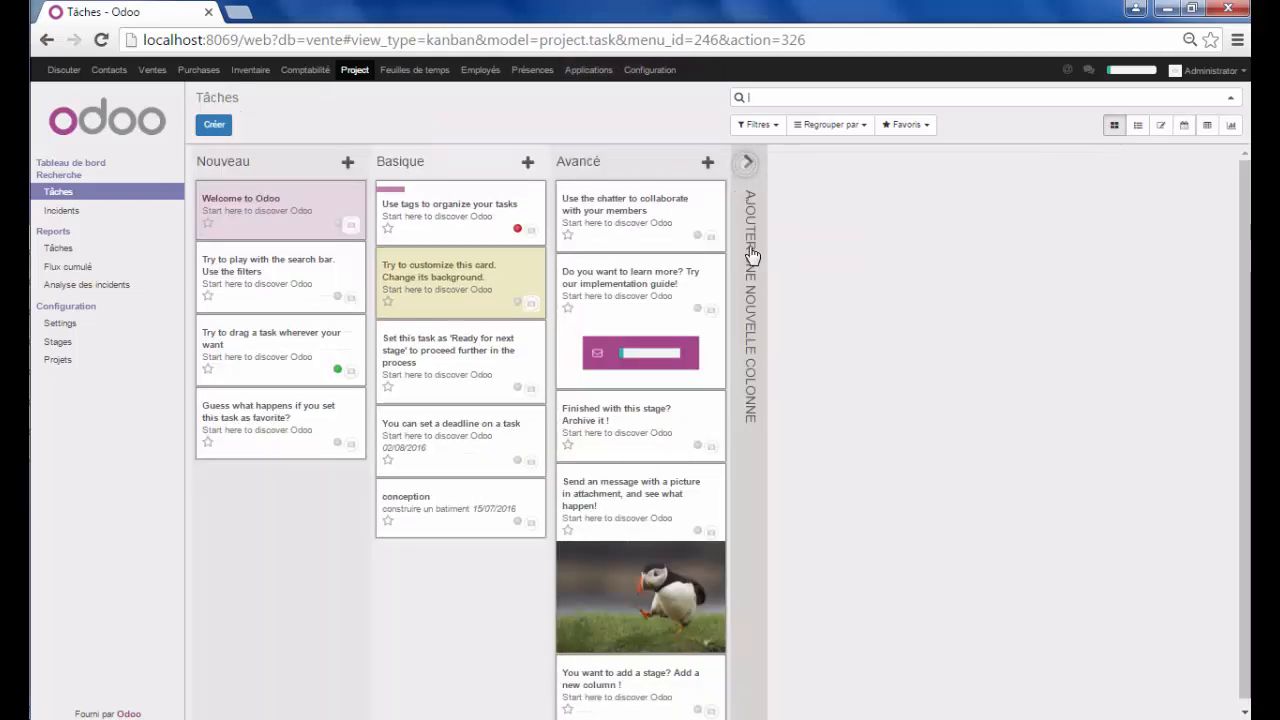
# Add a stage column 'etape2' after Avancé, then go to the Projets list
pyautogui.click(751, 165)
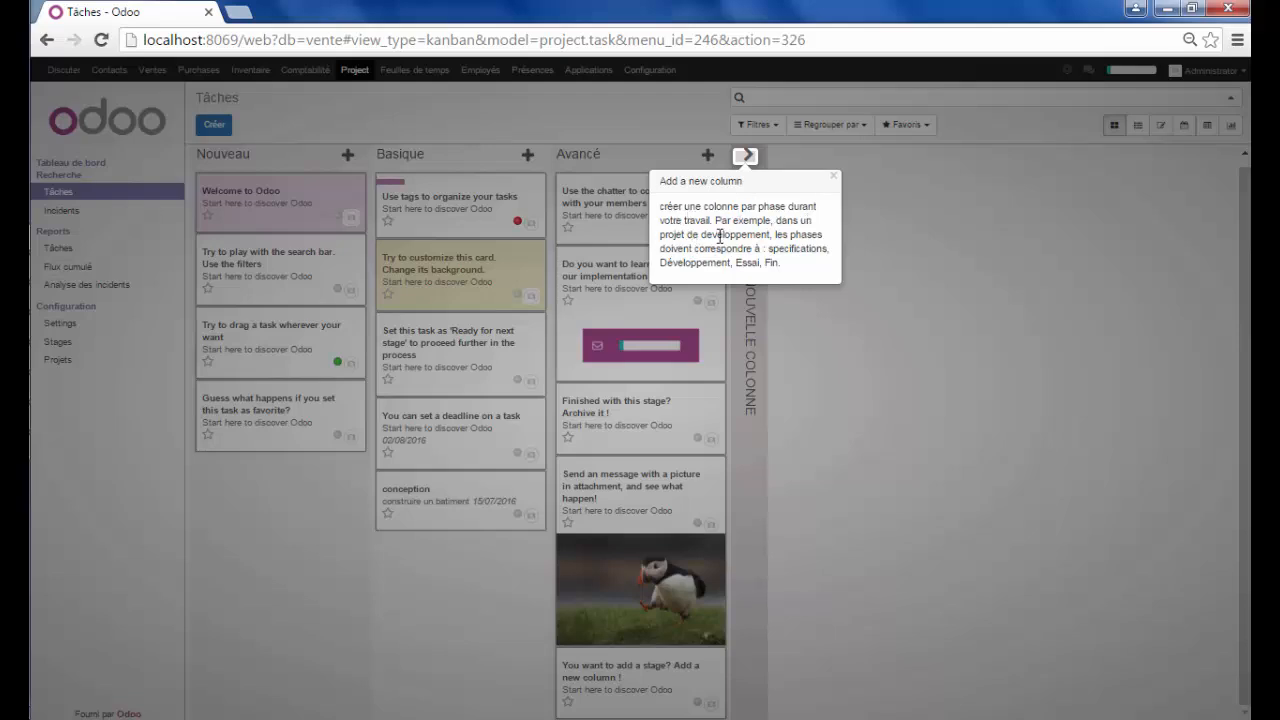
pyautogui.click(836, 177)
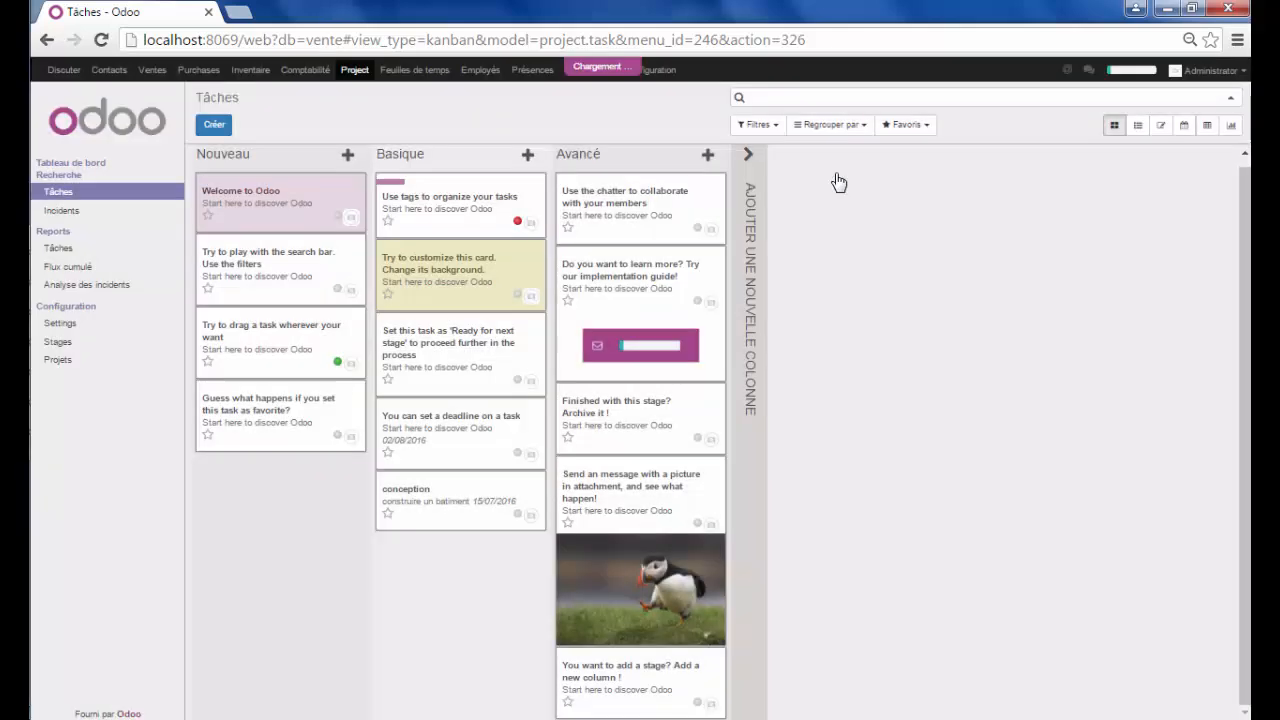
pyautogui.click(749, 162)
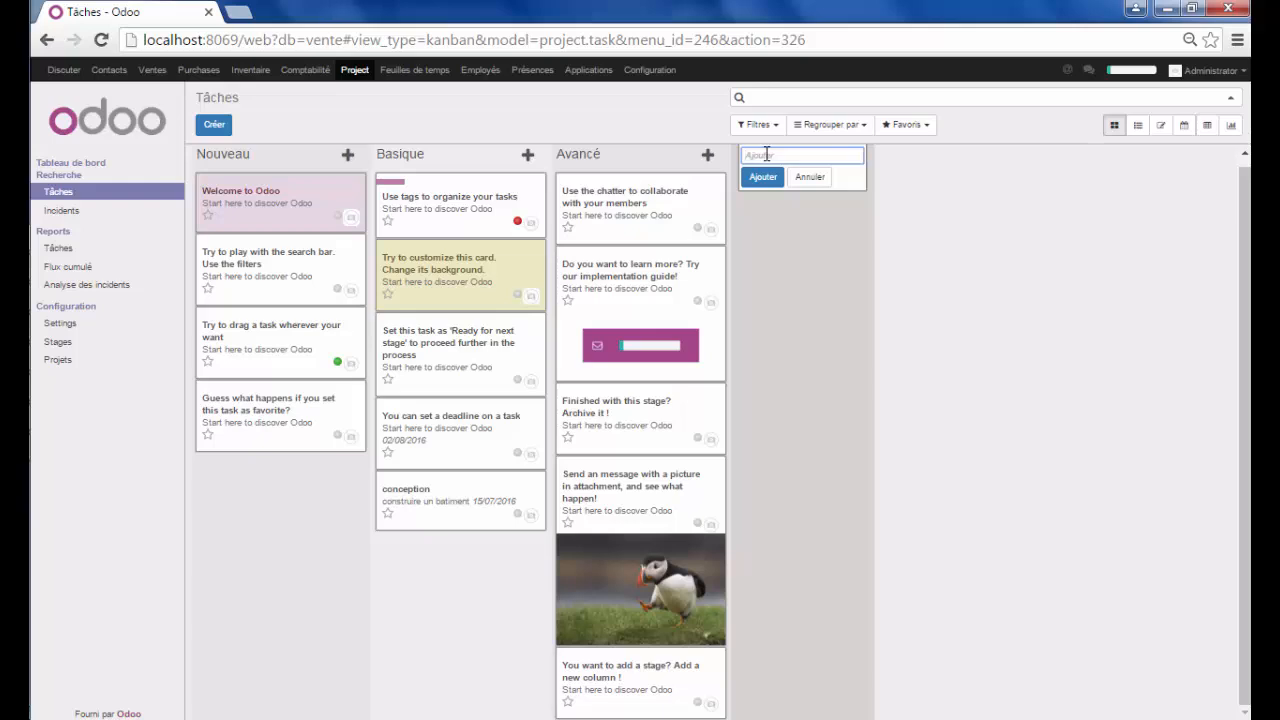
pyautogui.write('a')
pyautogui.press('BackSpace')
pyautogui.write('etape2')
pyautogui.click(762, 180)
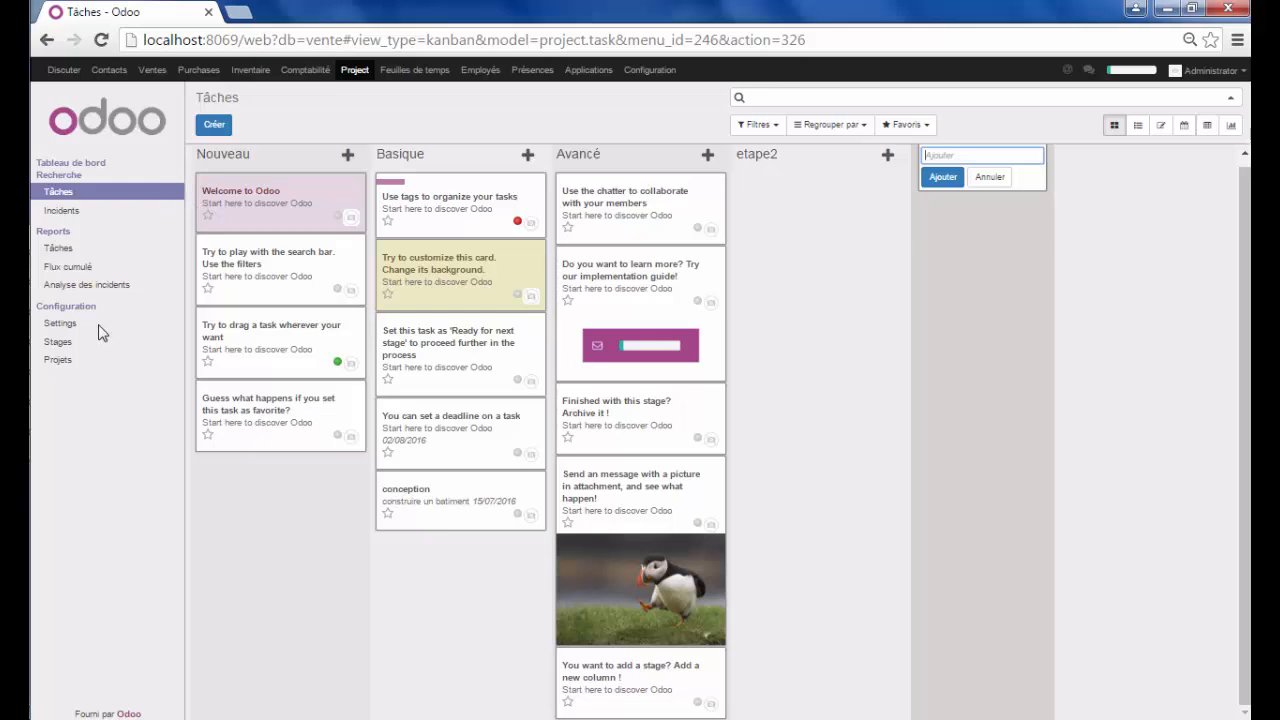
pyautogui.click(60, 361)
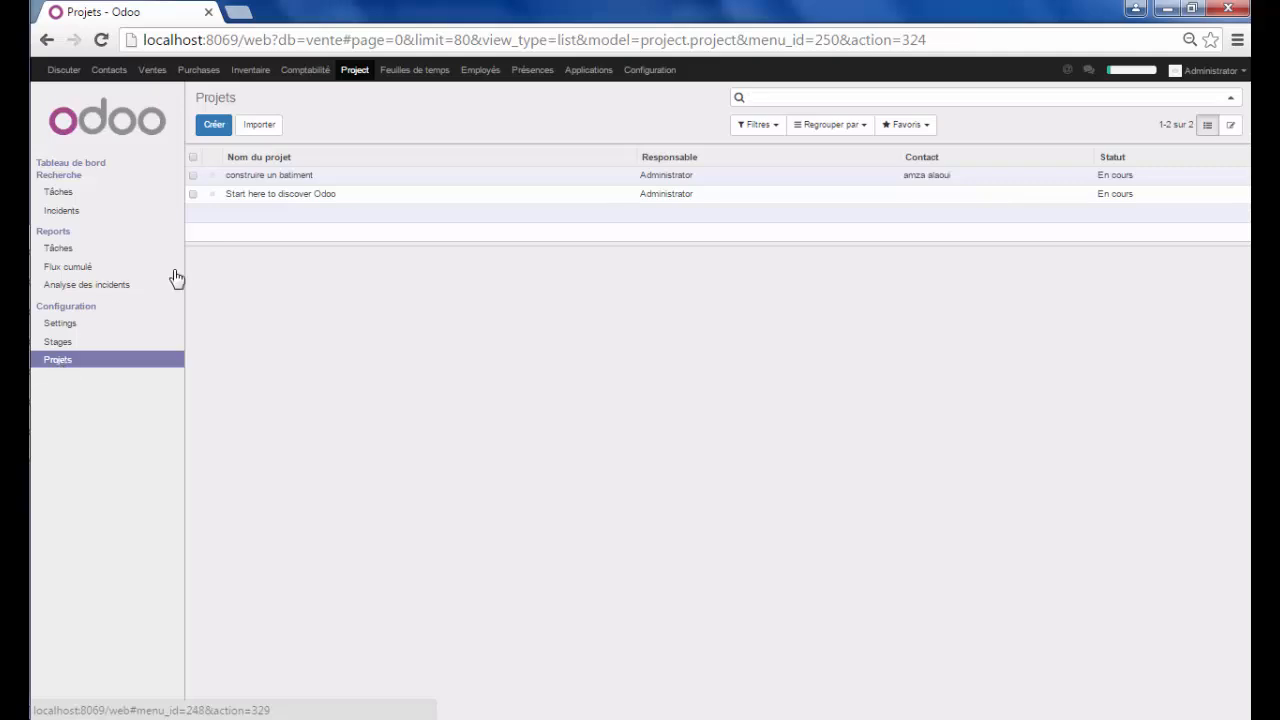
# Open construire un batiment and its Issues smart button to view the empty incidents board
pyautogui.click(341, 181)
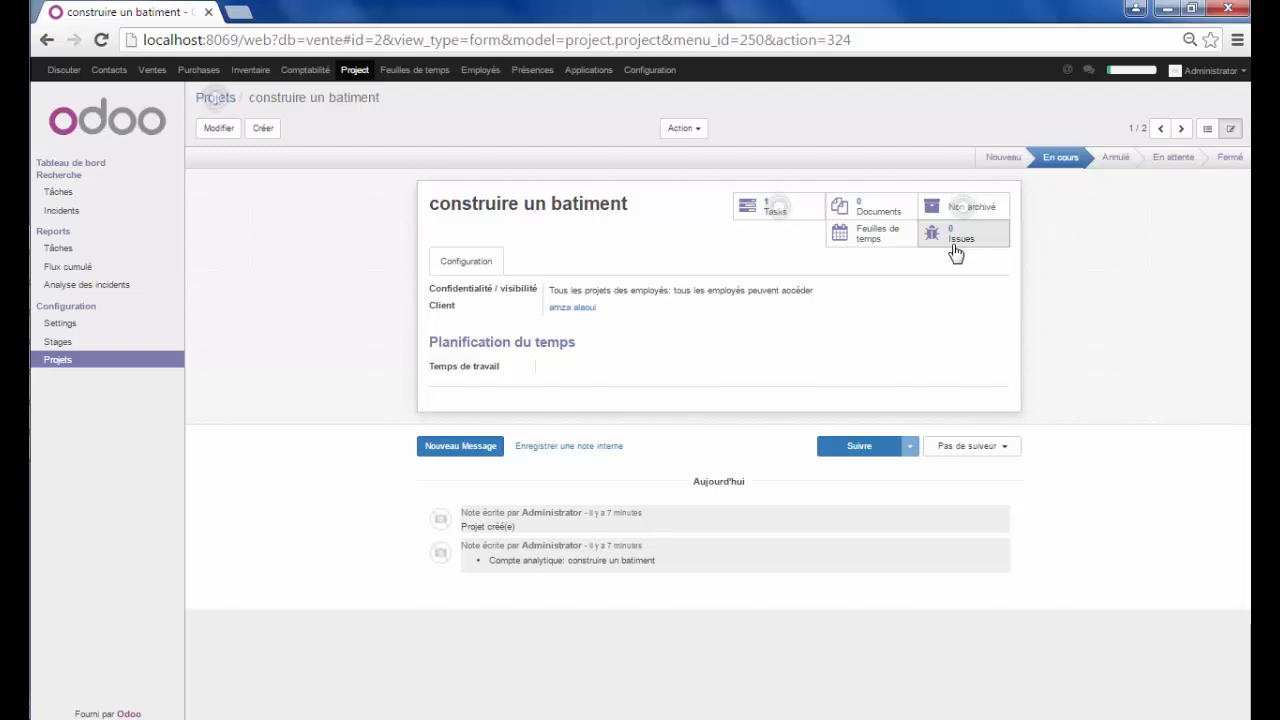
pyautogui.click(956, 240)
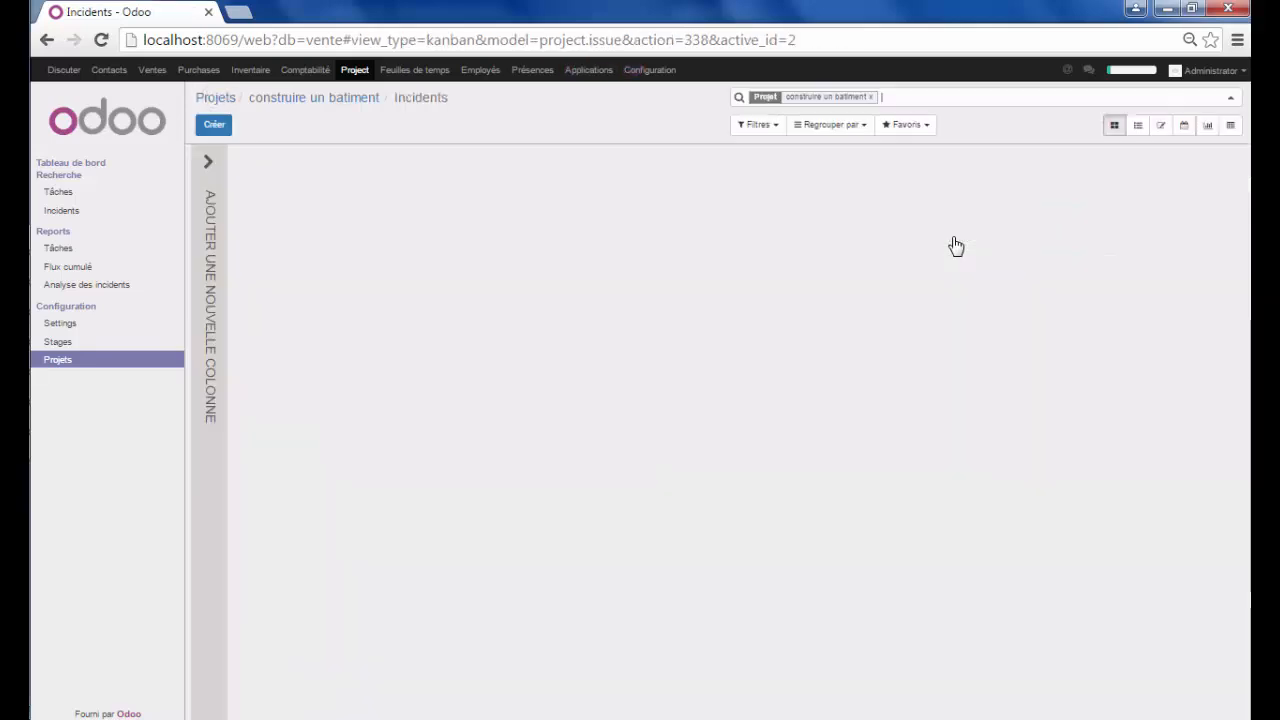
# Create a new issue titled 'manque de' and show its Feuilles de temps section
pyautogui.click(216, 127)
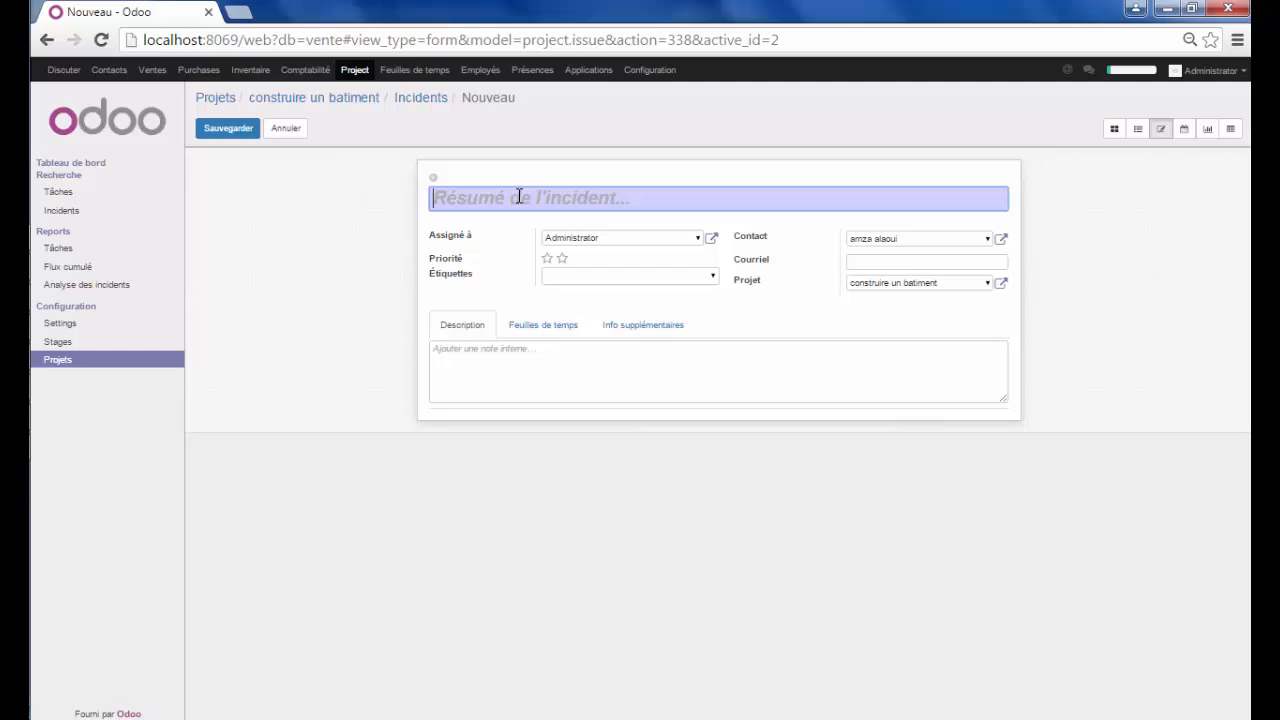
pyautogui.write('man')
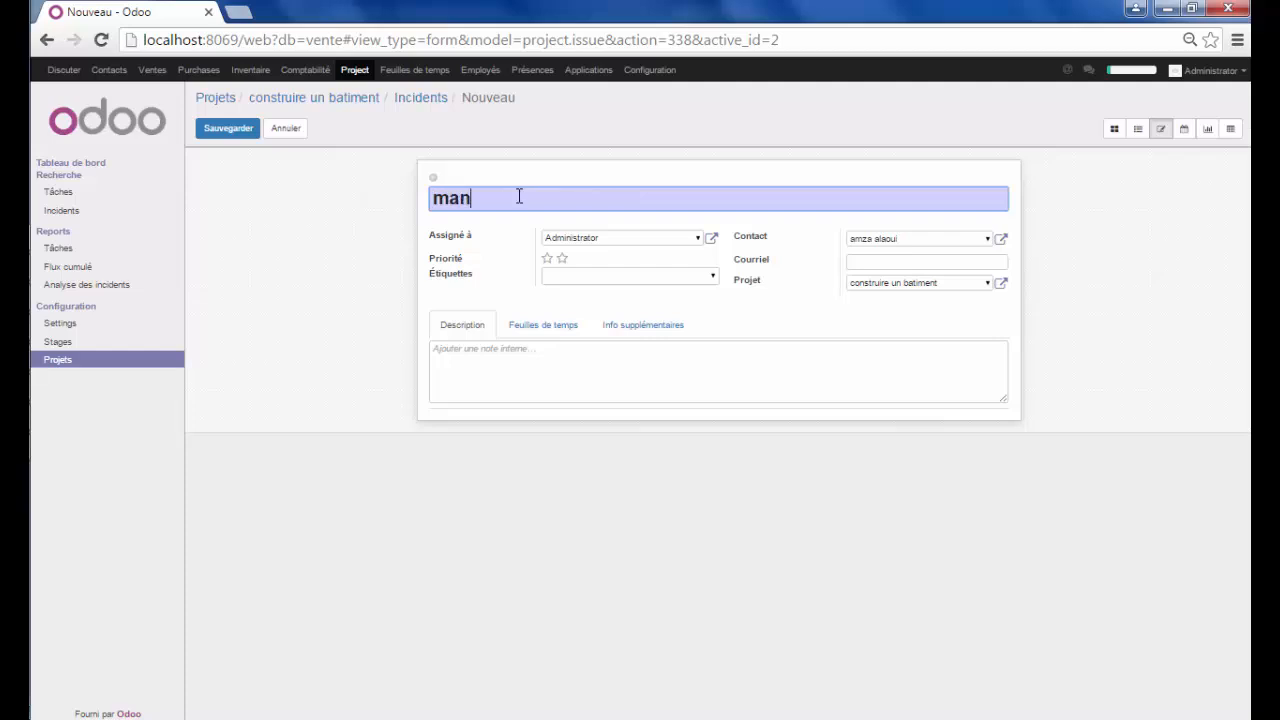
pyautogui.write('que de')
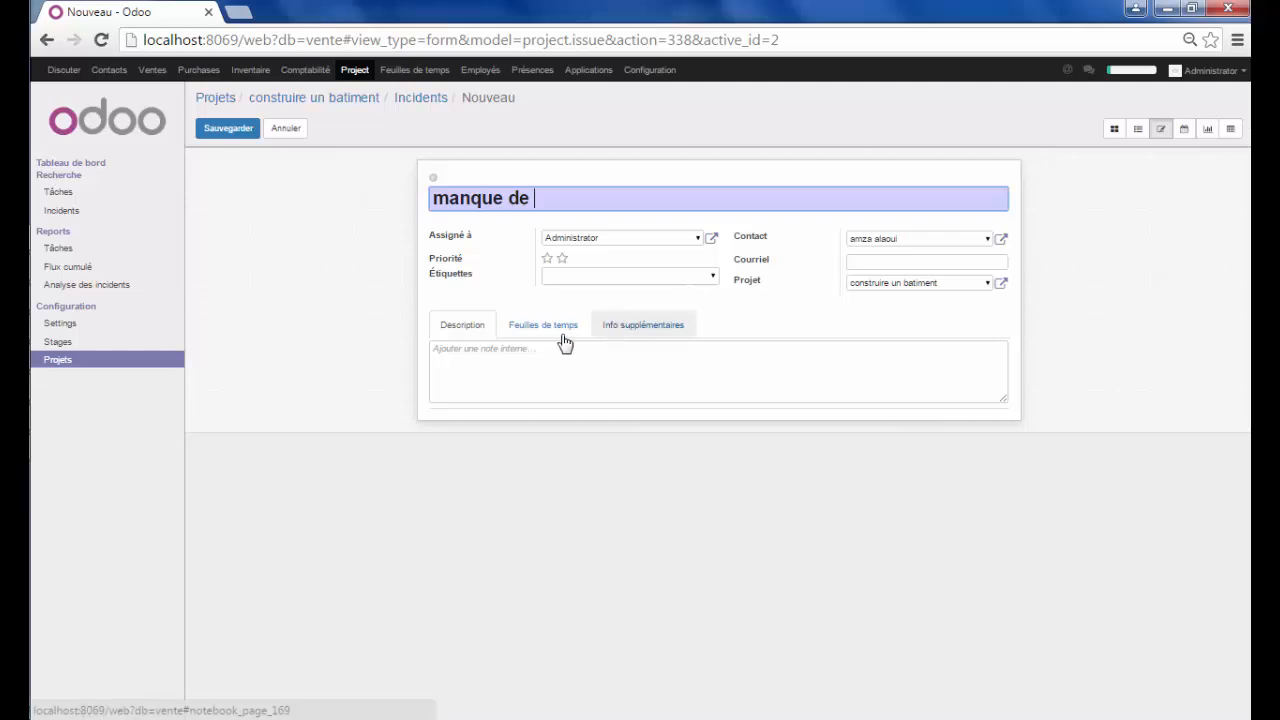
pyautogui.click(525, 334)
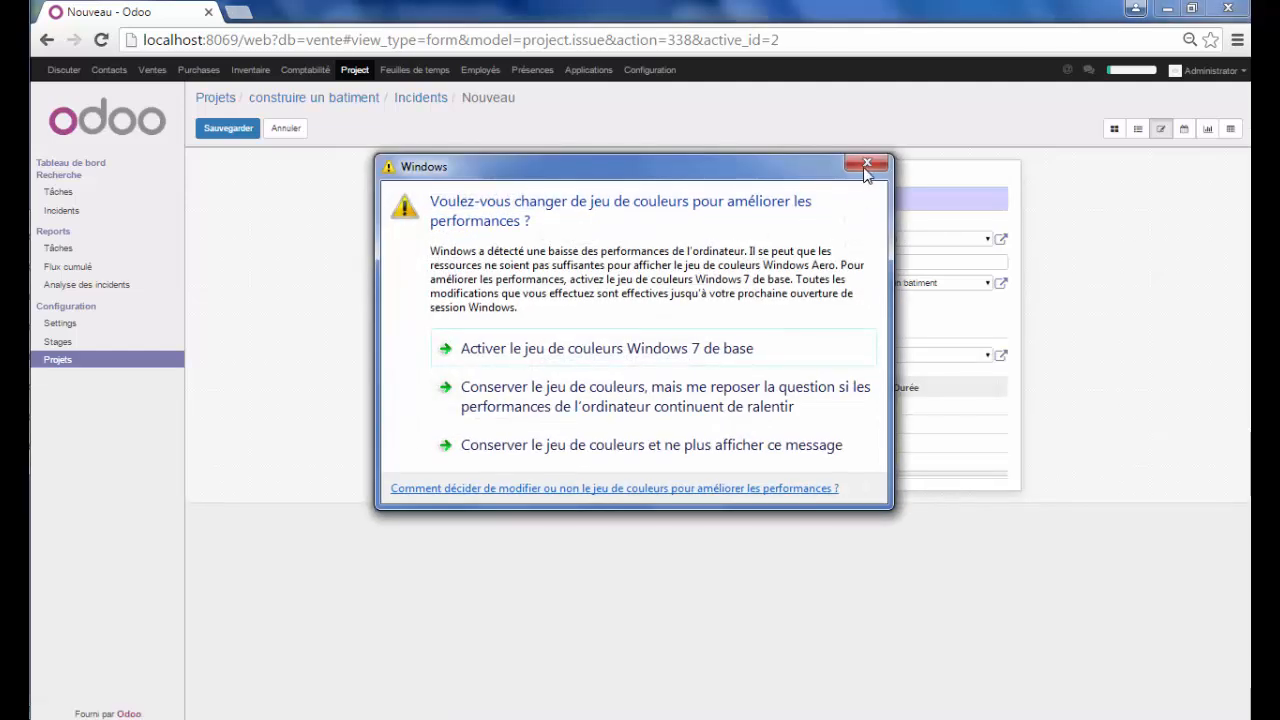
pyautogui.click(866, 167)
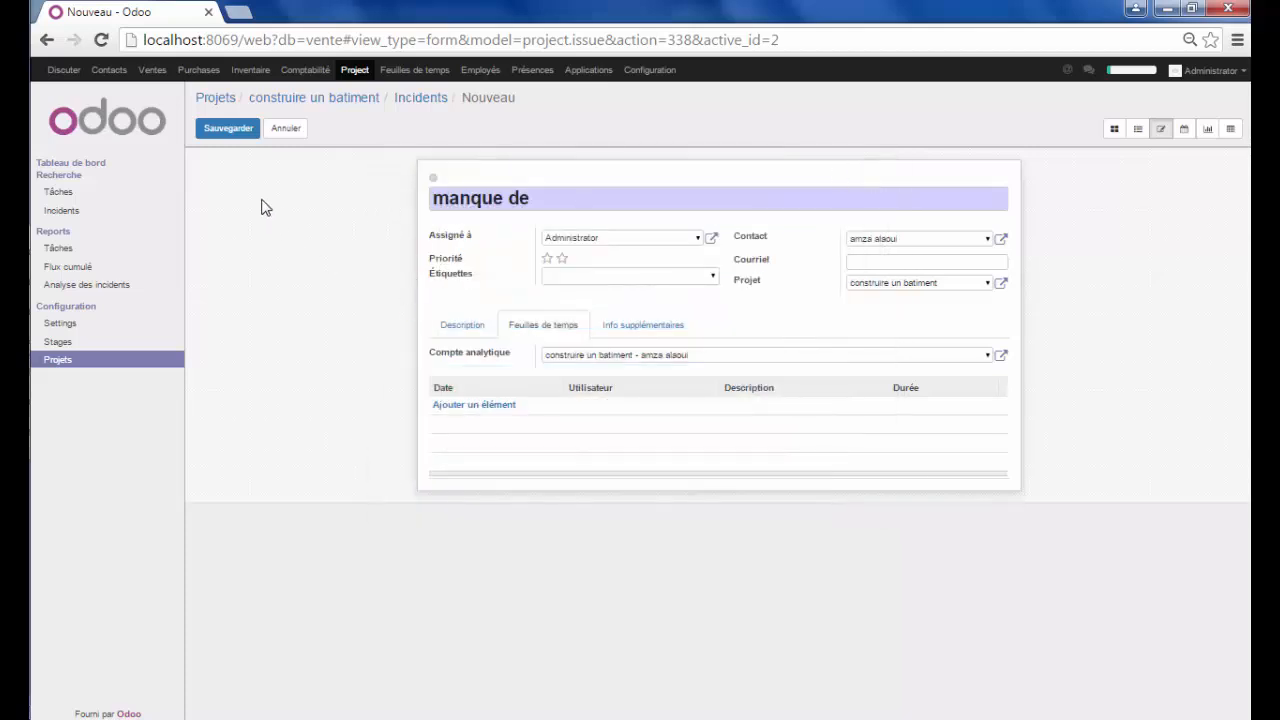
# Save the issue and add a timesheet line dated 03/07/2016 described 'moyen'
pyautogui.click(227, 134)
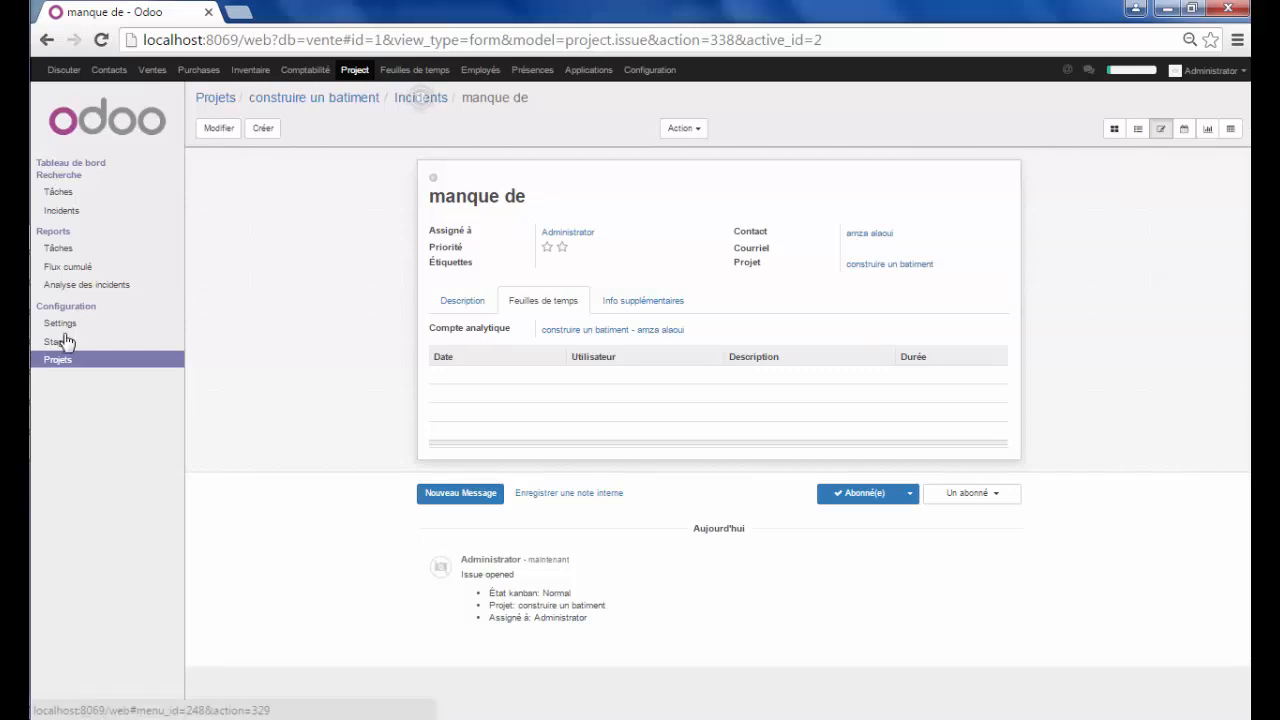
pyautogui.click(218, 129)
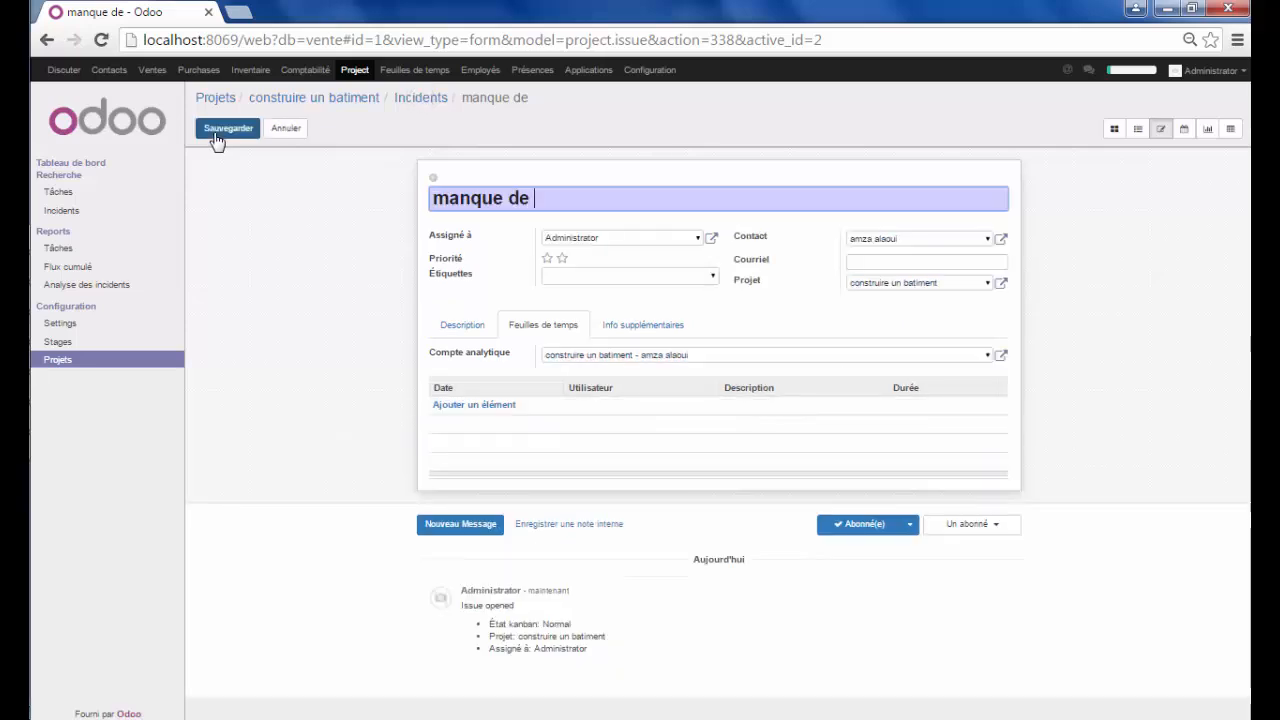
pyautogui.click(495, 410)
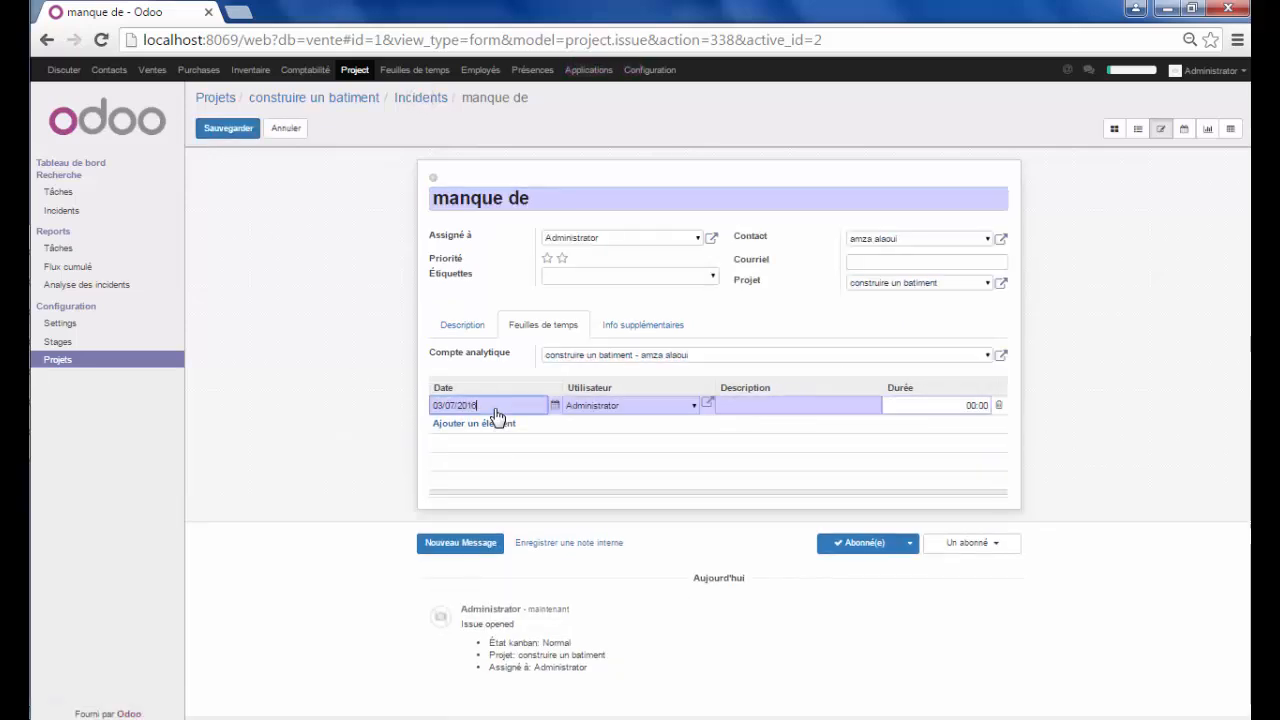
pyautogui.click(800, 403)
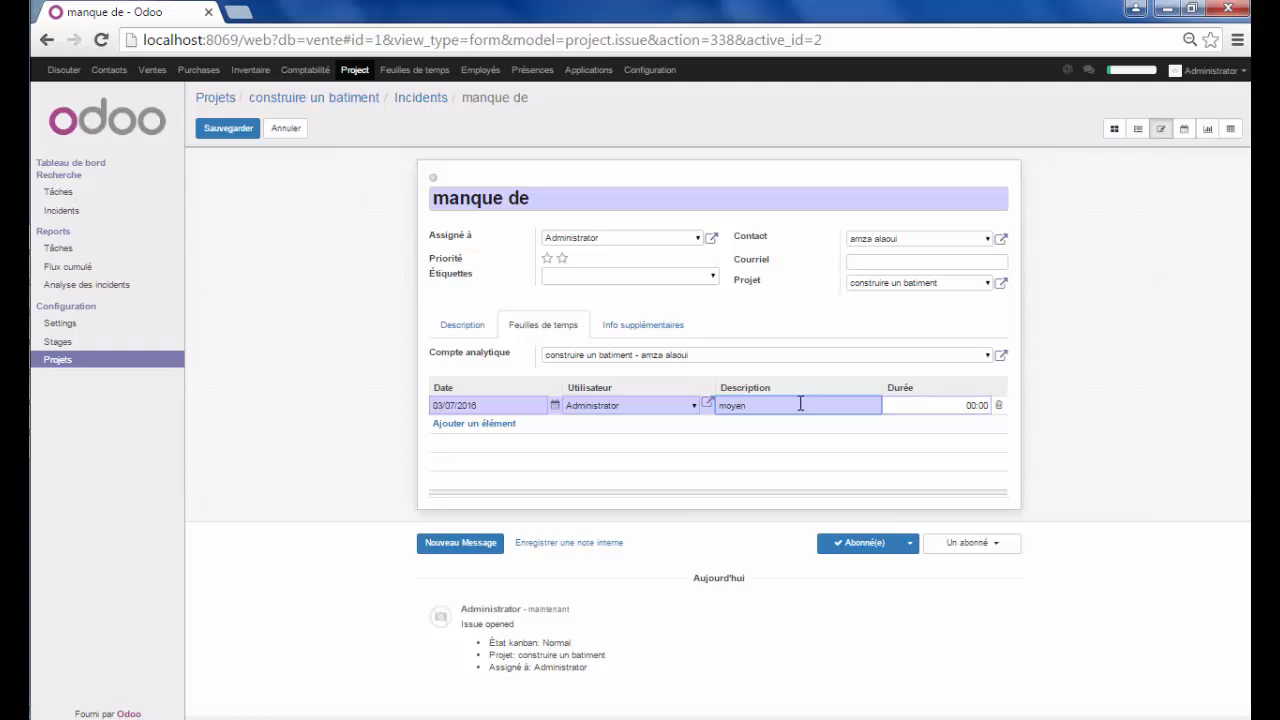
pyautogui.moveTo(967, 405); pyautogui.dragTo(972, 408)
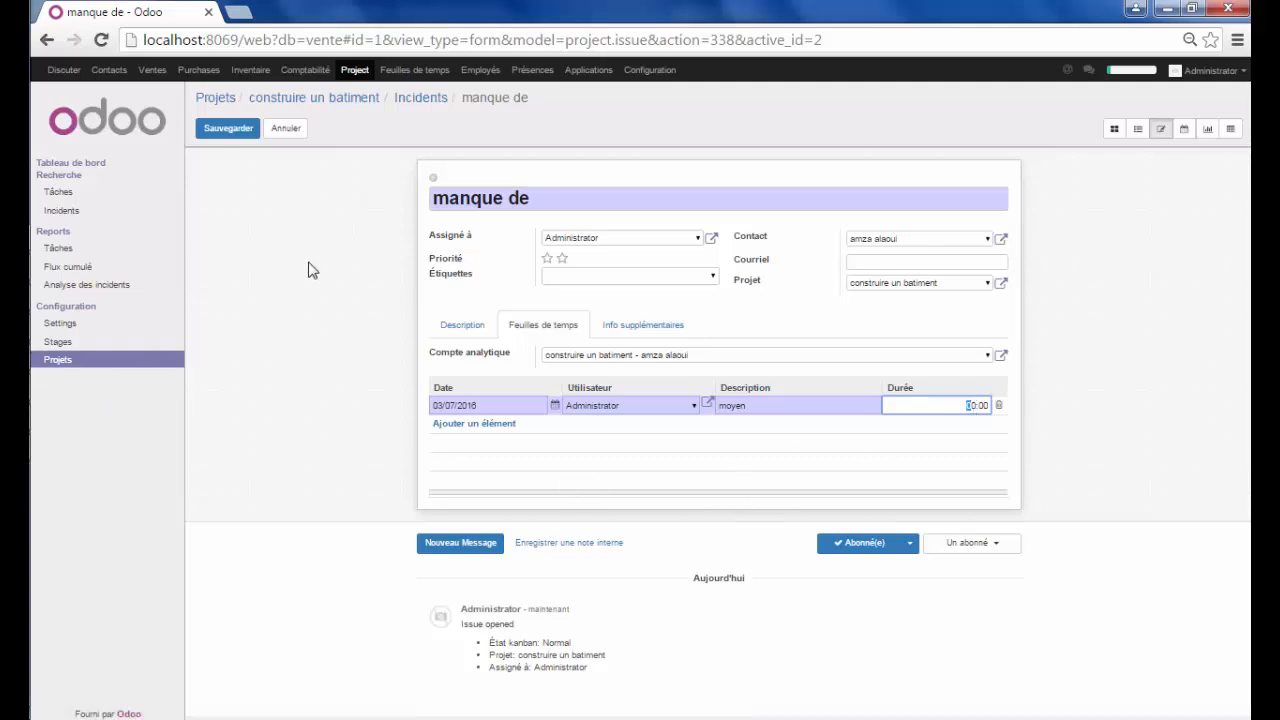
pyautogui.click(440, 303)
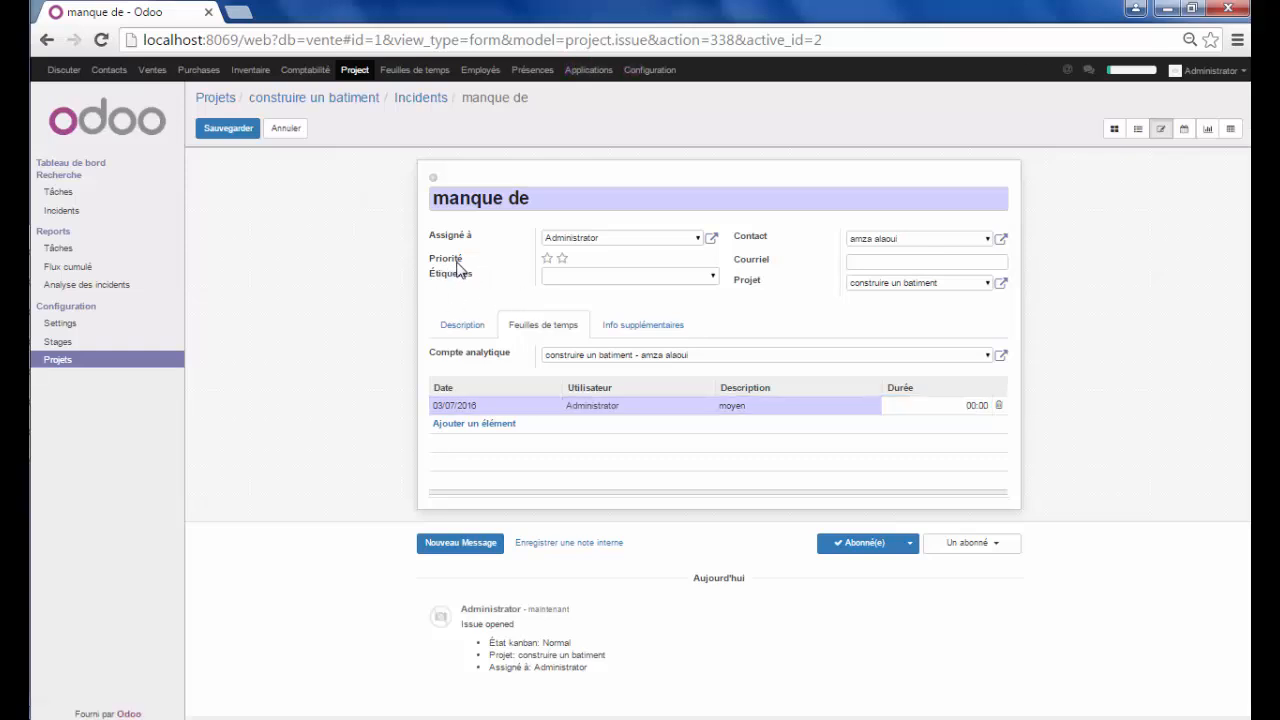
# Give the issue a two-star priority, save it, and return to the projects list
pyautogui.click(563, 260)
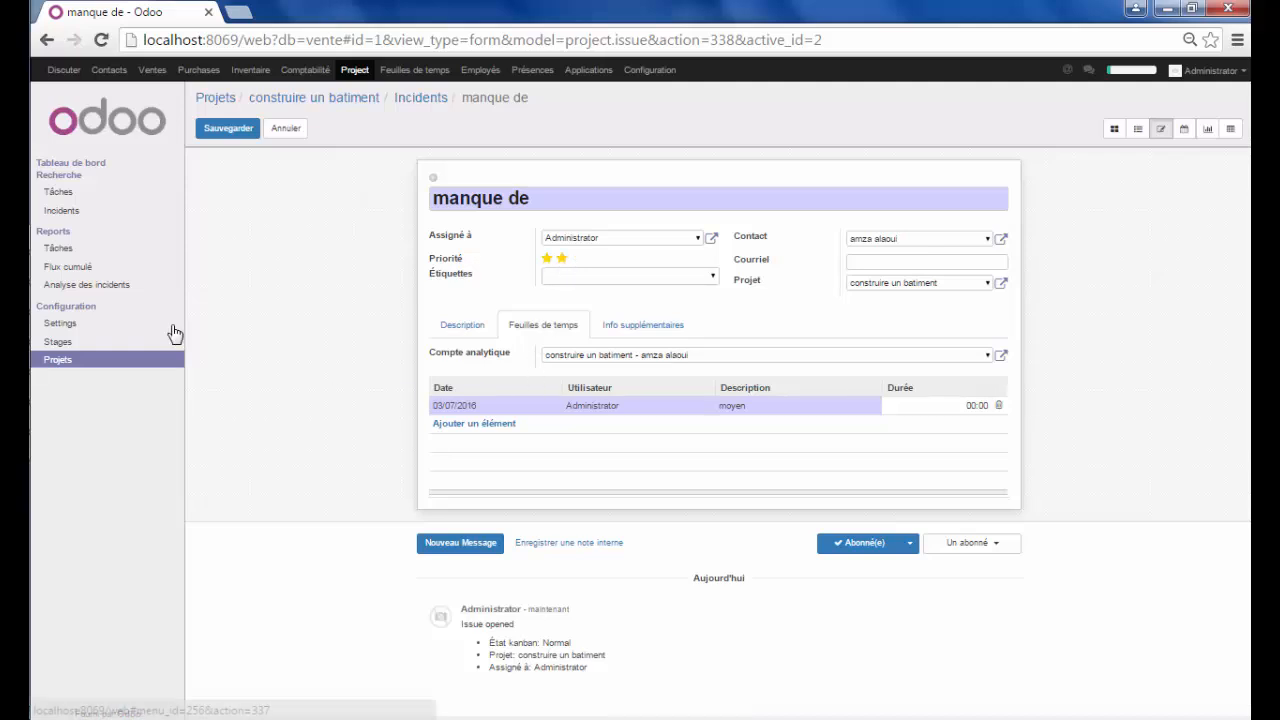
pyautogui.click(218, 140)
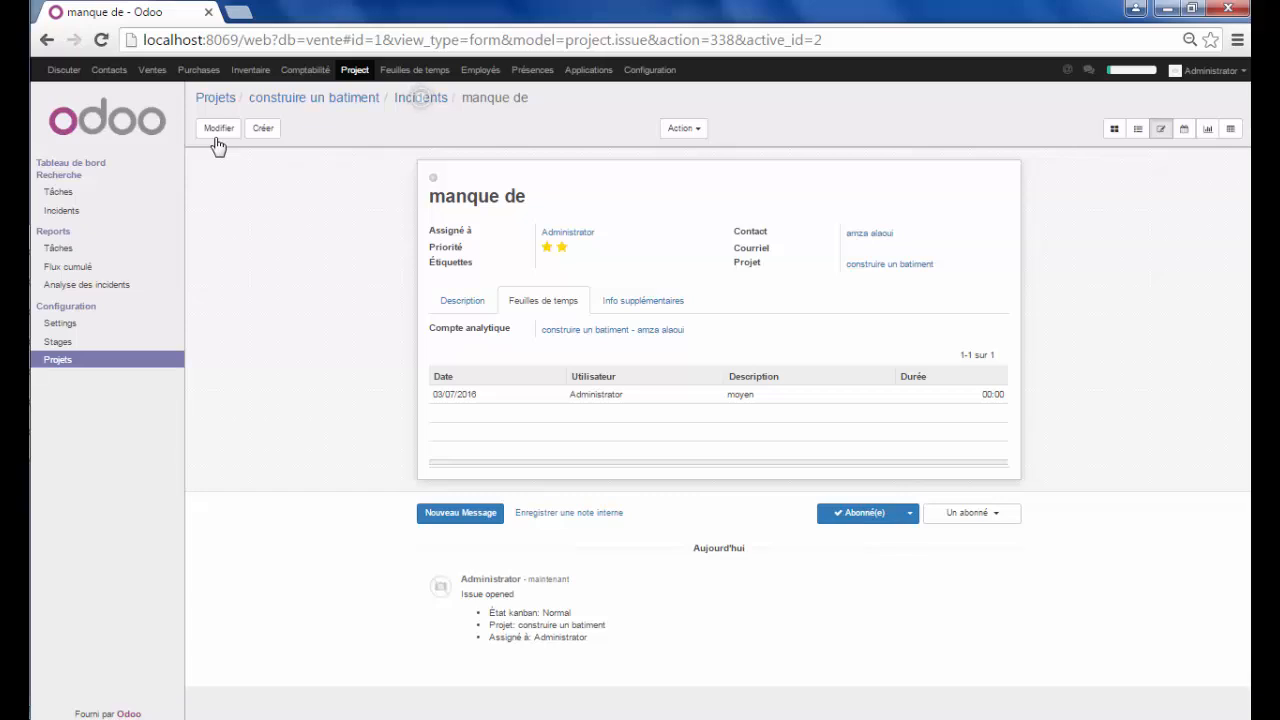
pyautogui.click(97, 360)
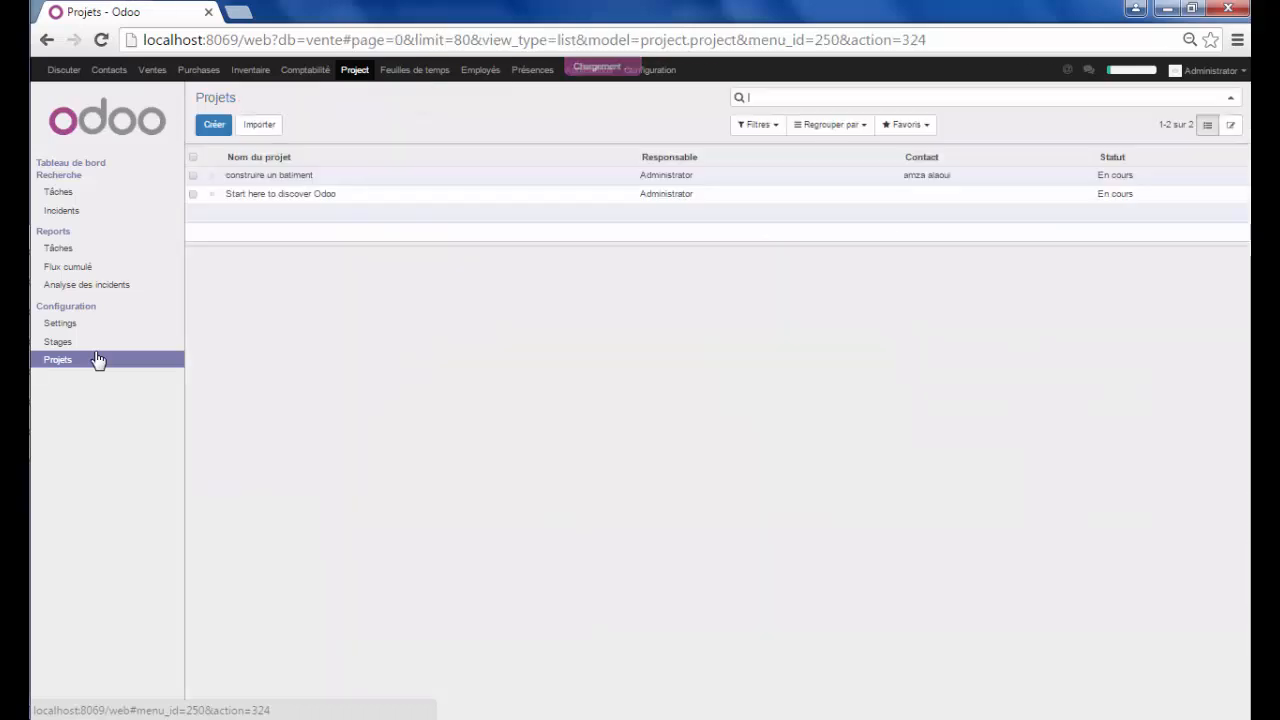
# Open construire un batiment and view its empty Documents (Pièces jointes) list
pyautogui.click(295, 176)
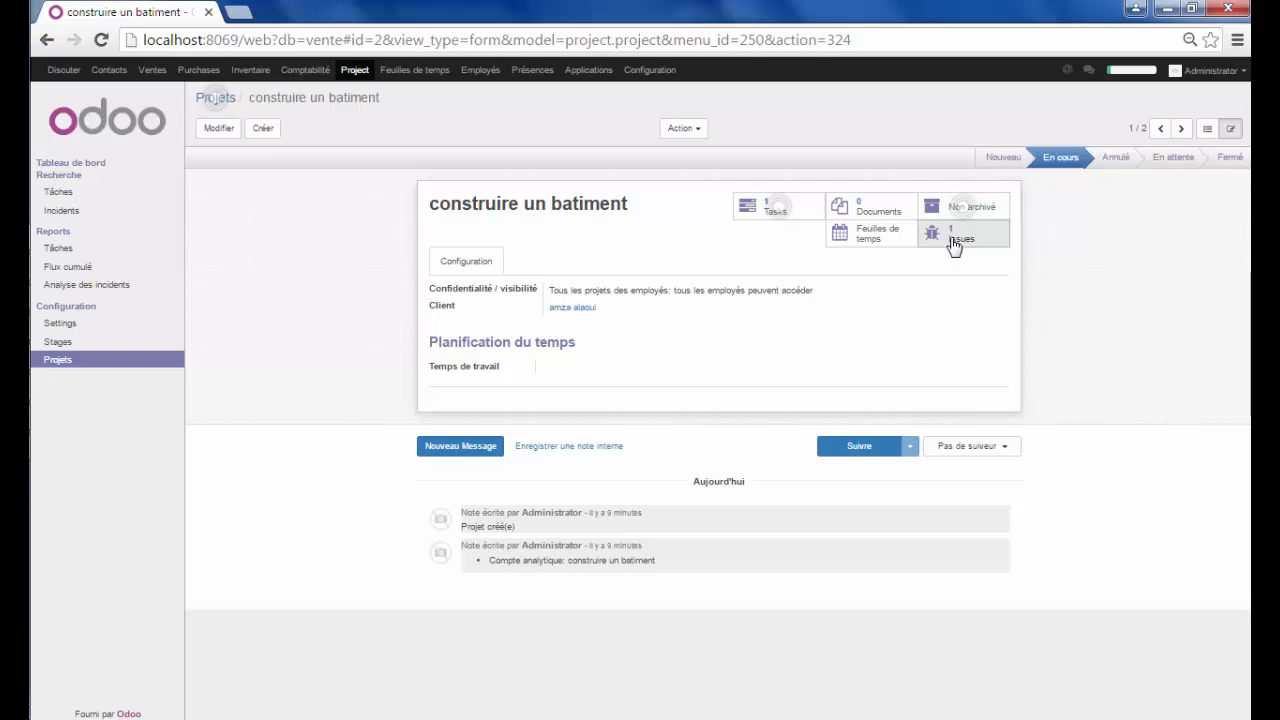
pyautogui.click(871, 213)
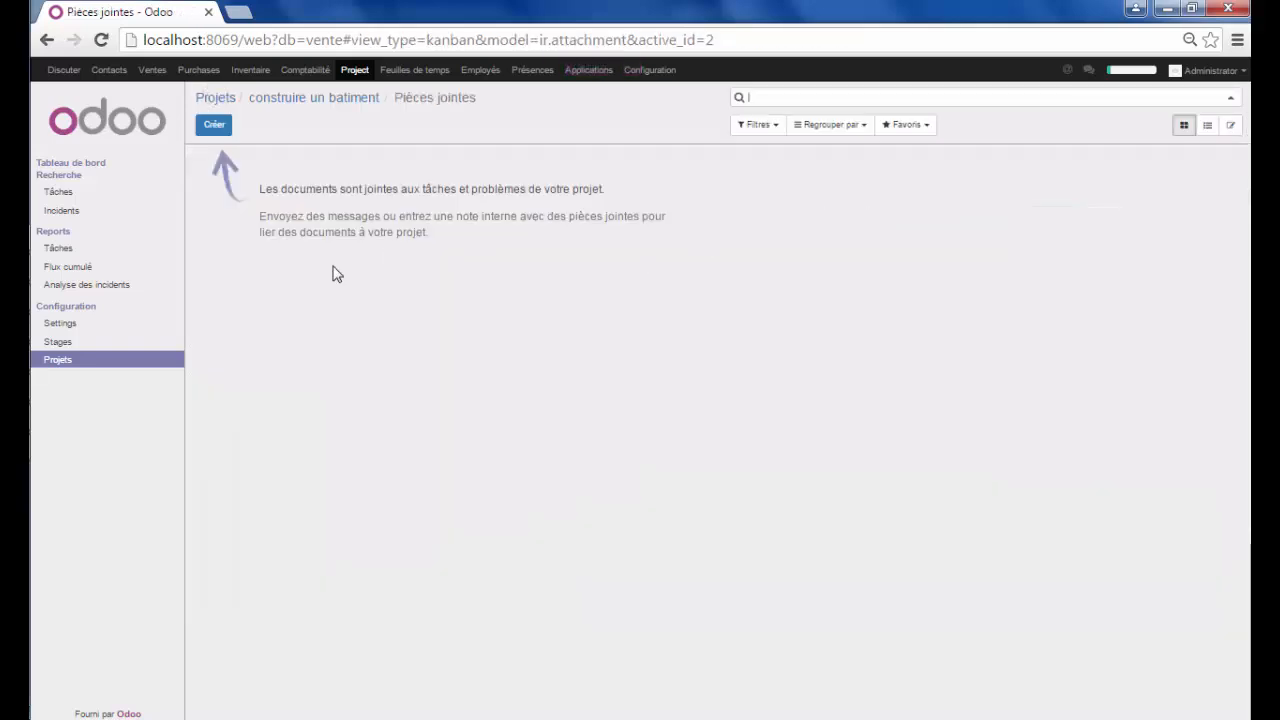
# Create an attachment named 'document' holding erp.docx and save it
pyautogui.click(215, 126)
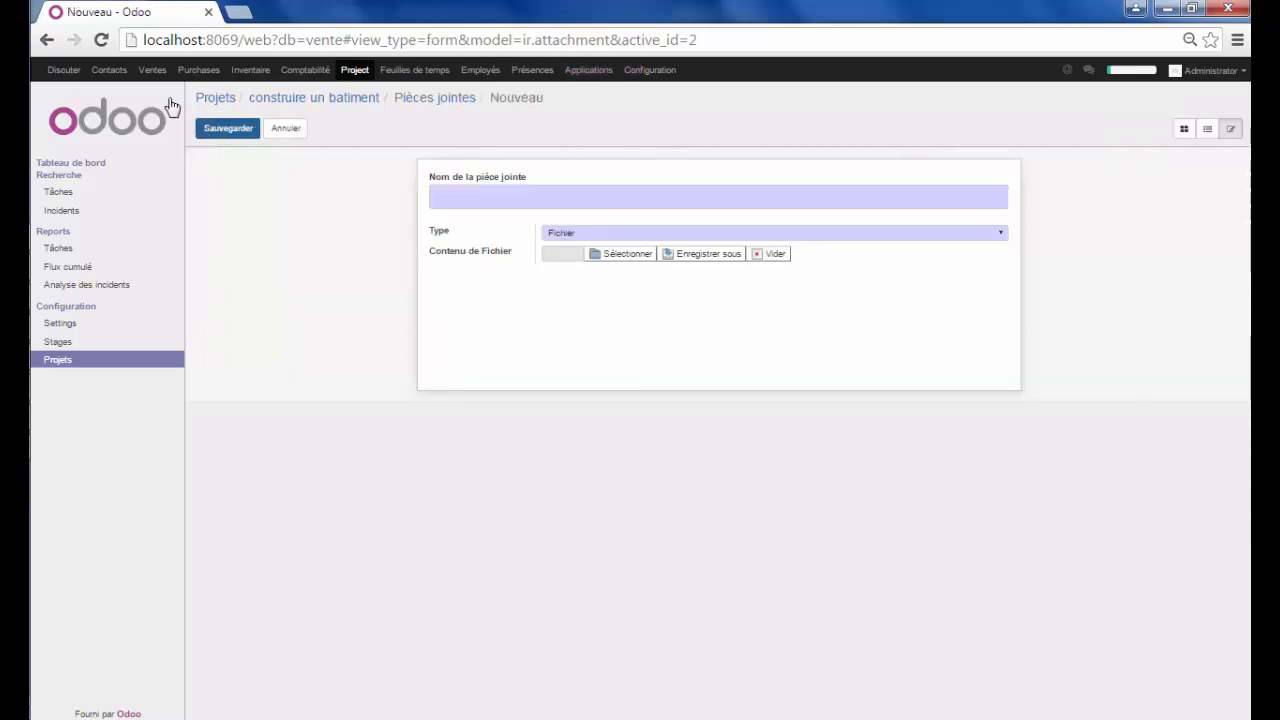
pyautogui.click(489, 196)
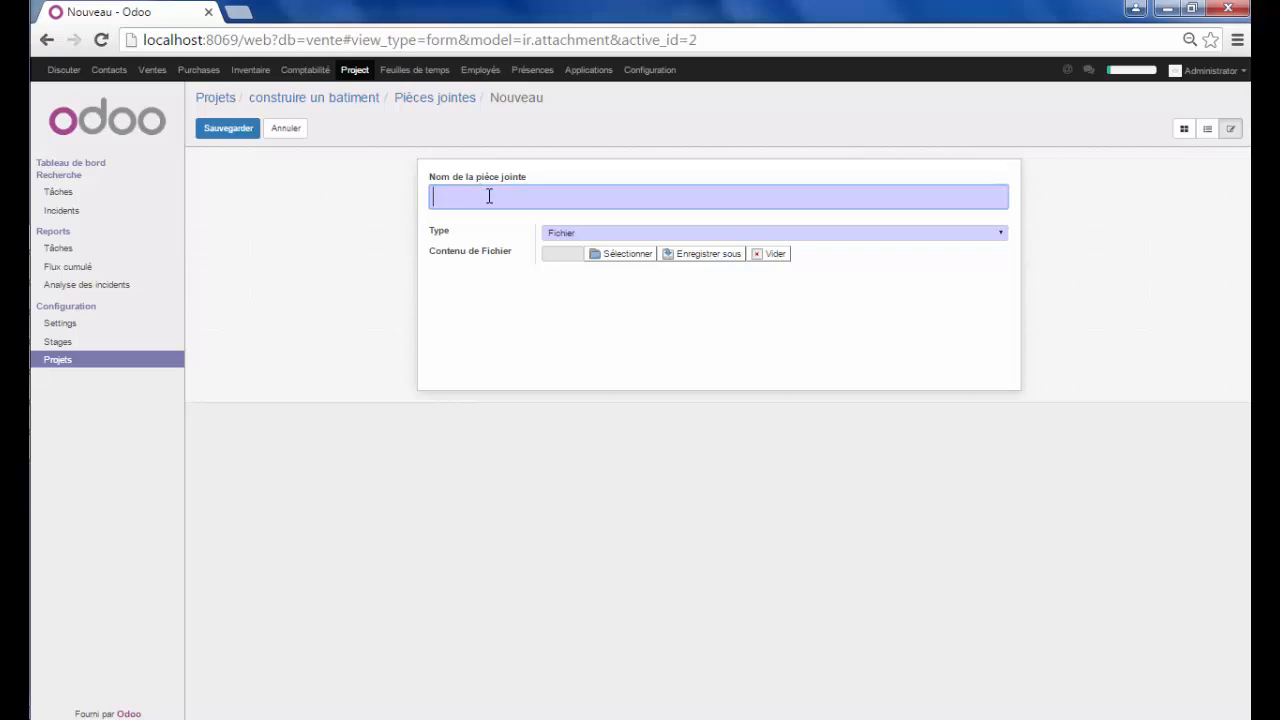
pyautogui.write('document')
pyautogui.click(621, 257)
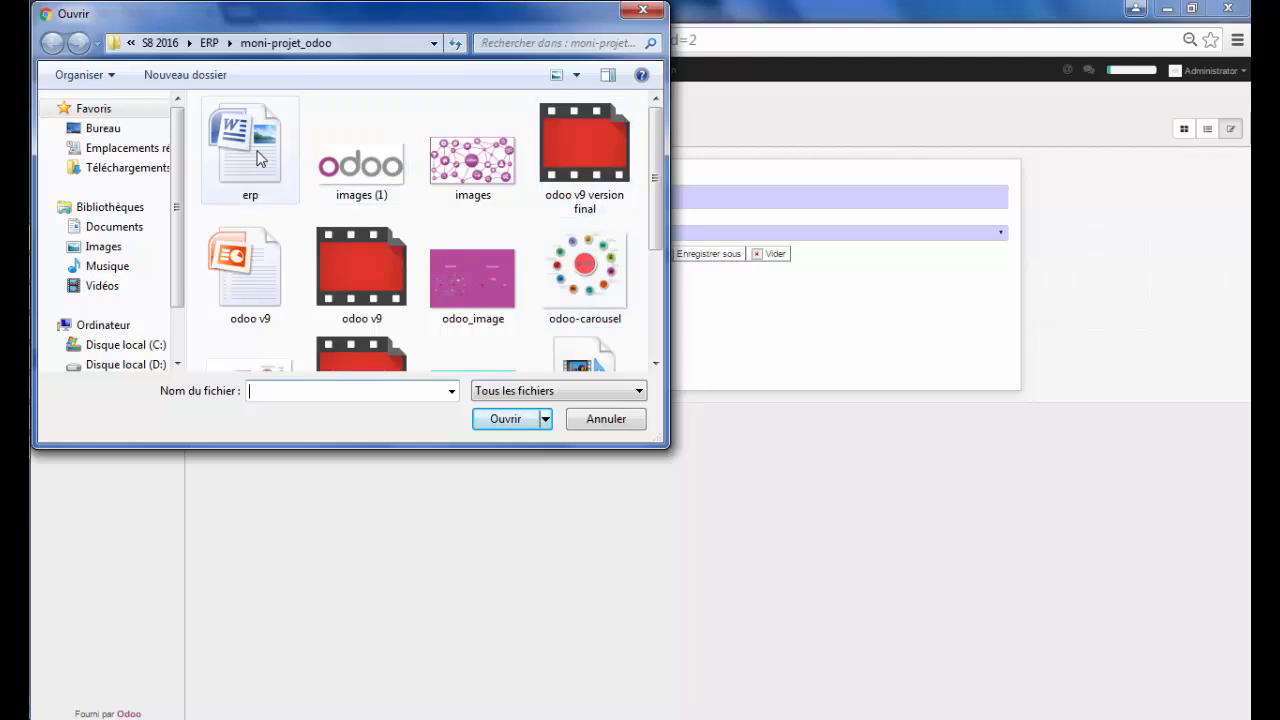
pyautogui.click(256, 156)
pyautogui.click(510, 419)
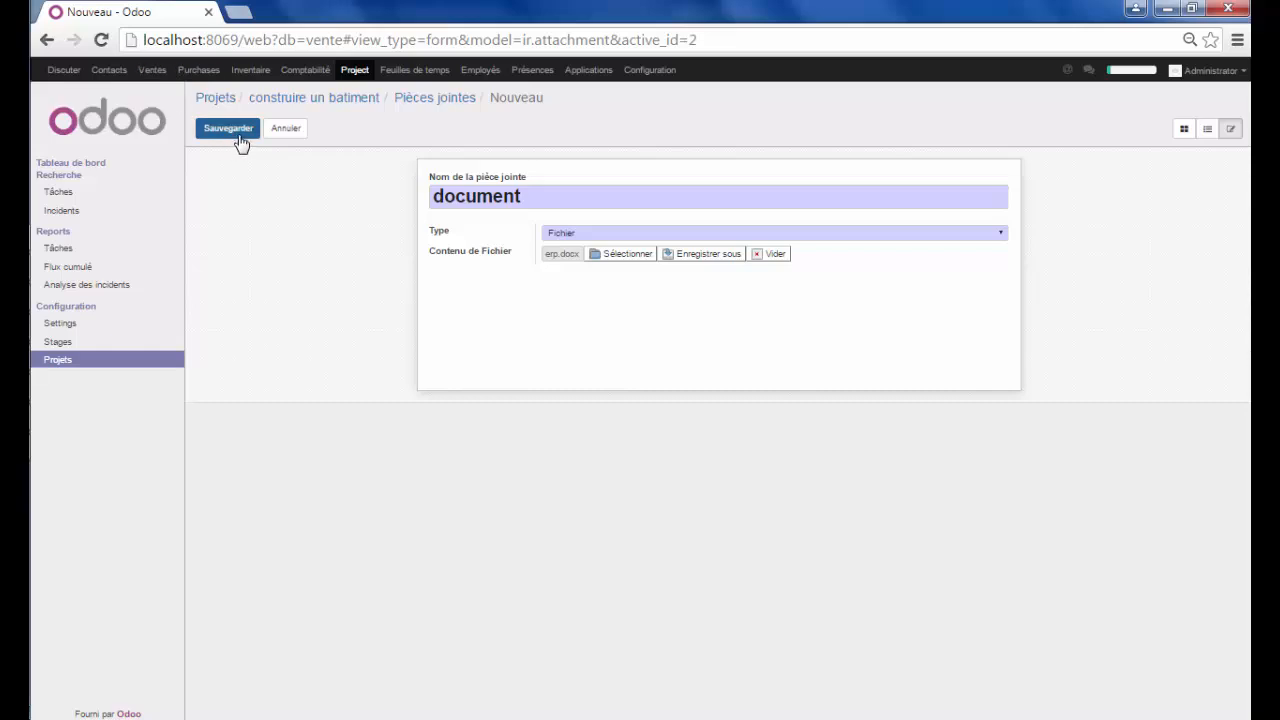
pyautogui.click(238, 135)
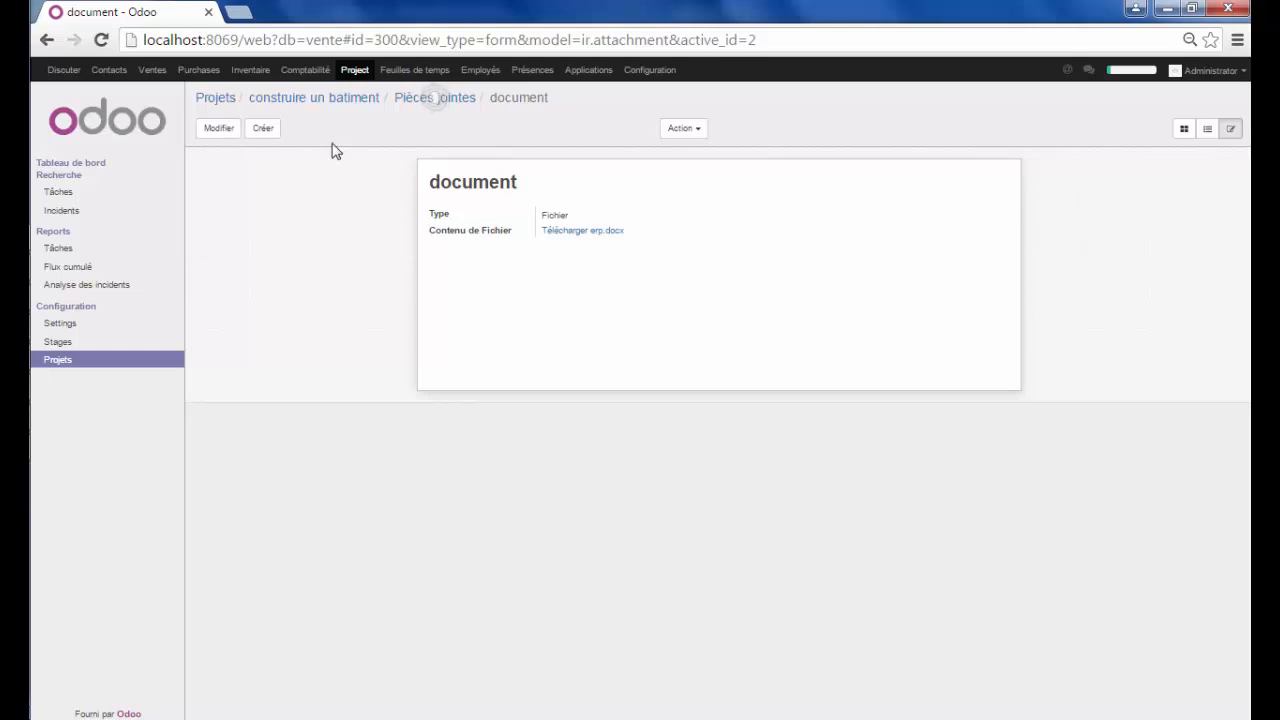
# Reopen construire un batiment from the Projets list, now showing 1 task, 1 document, 1 issue
pyautogui.click(65, 359)
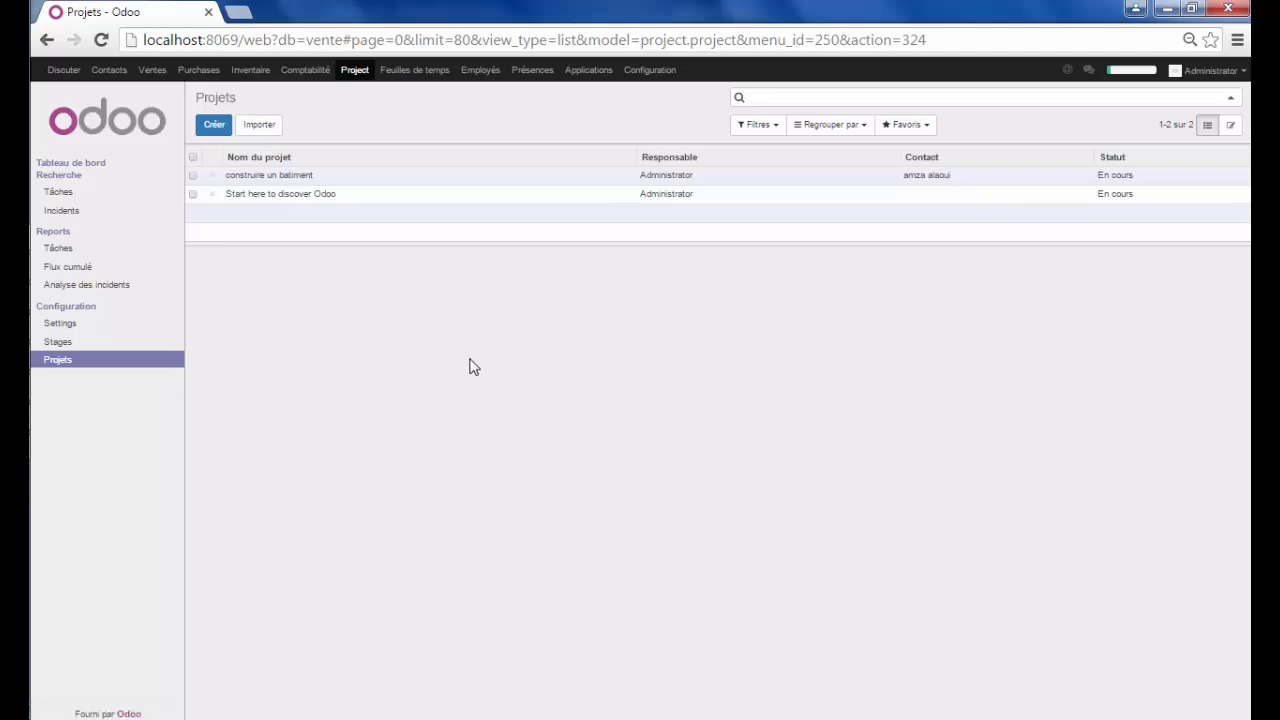
pyautogui.click(549, 178)
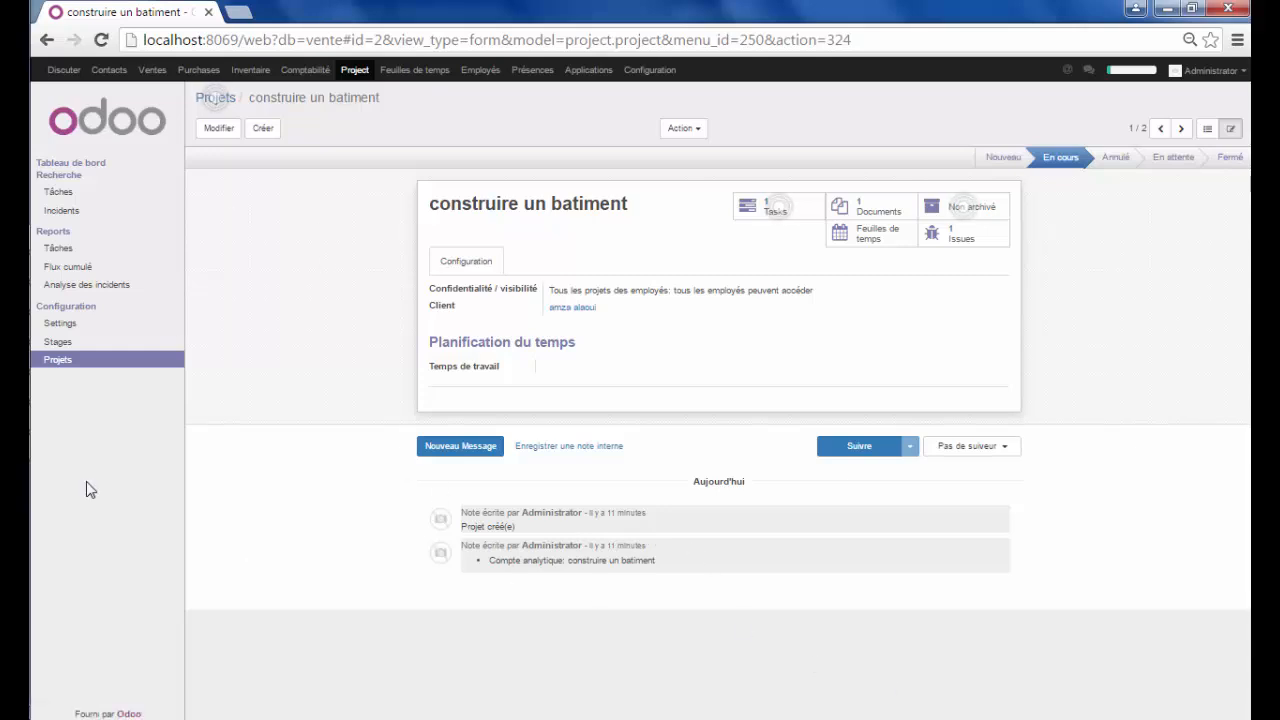
pyautogui.hotkey('alt', 'Tab')
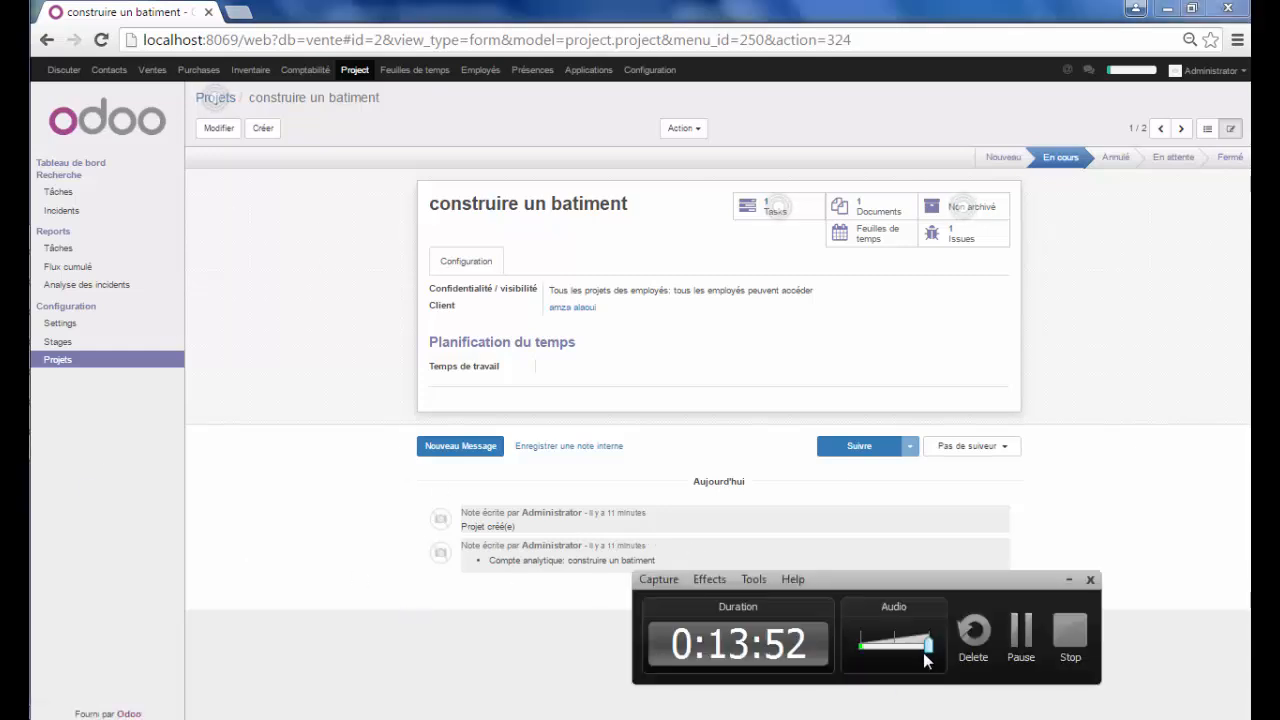